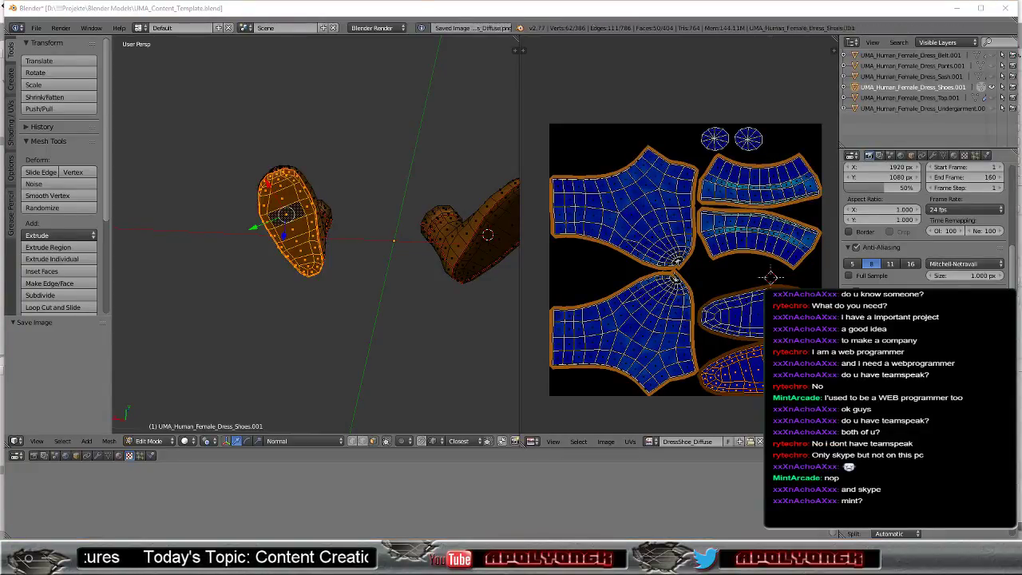
Step: Switch to Unity and assign DressShoes_Diffuse from the FemaleDress Shoes folder as the diffuse texture in the UMA legacy material builder
key(alt+Tab)
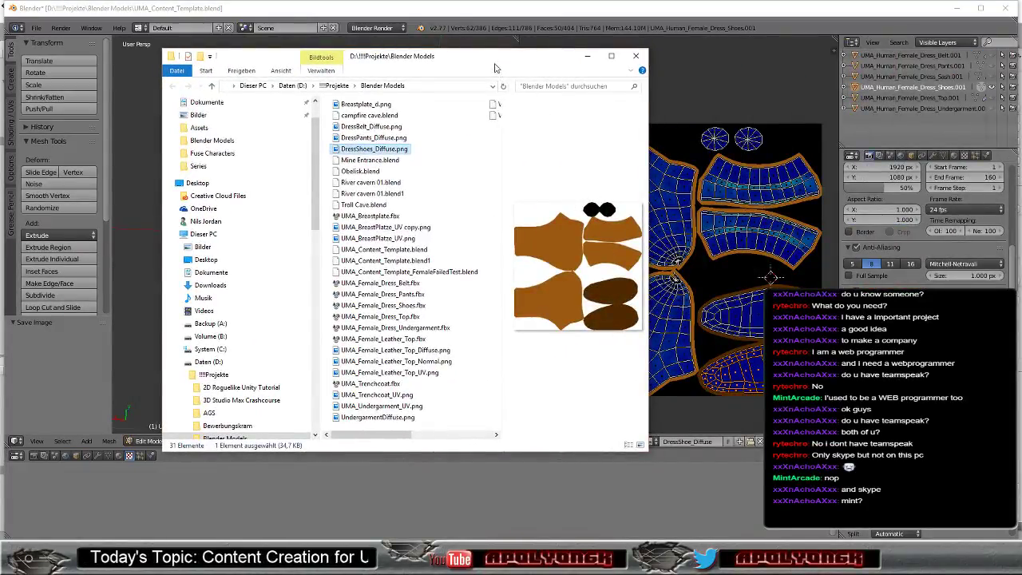
drag(492, 58, 1021, 96)
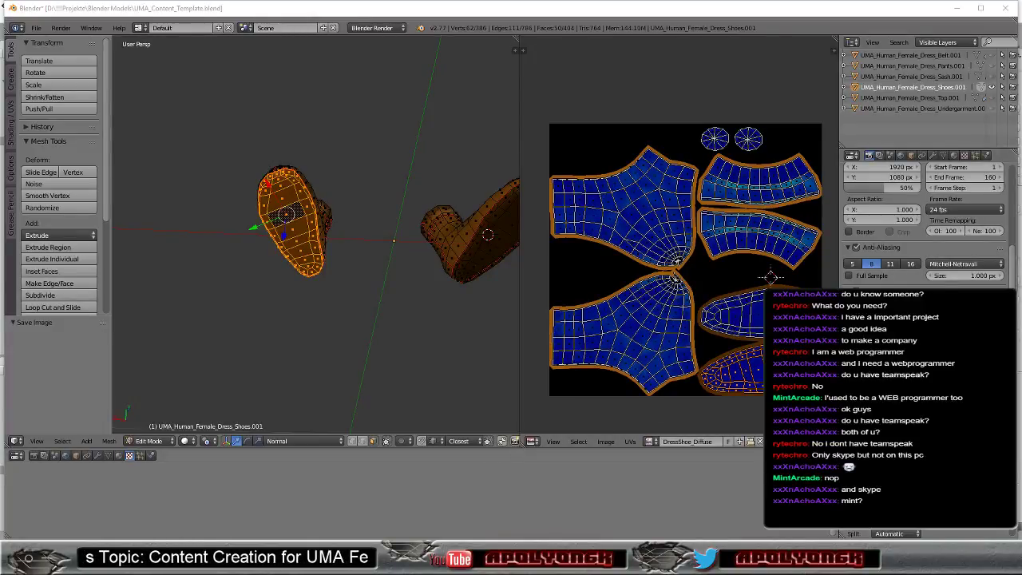
click(120, 495)
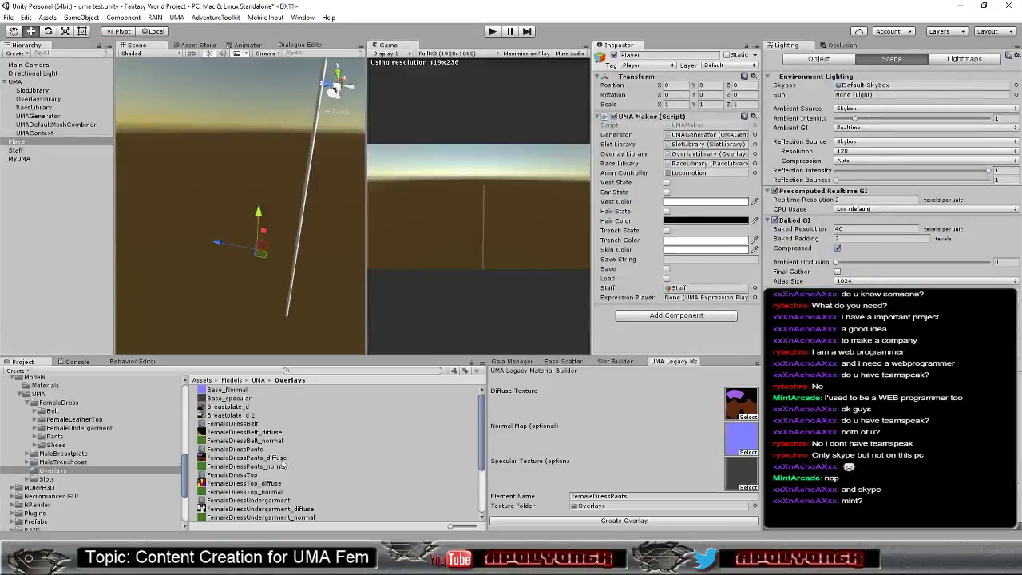
click(55, 445)
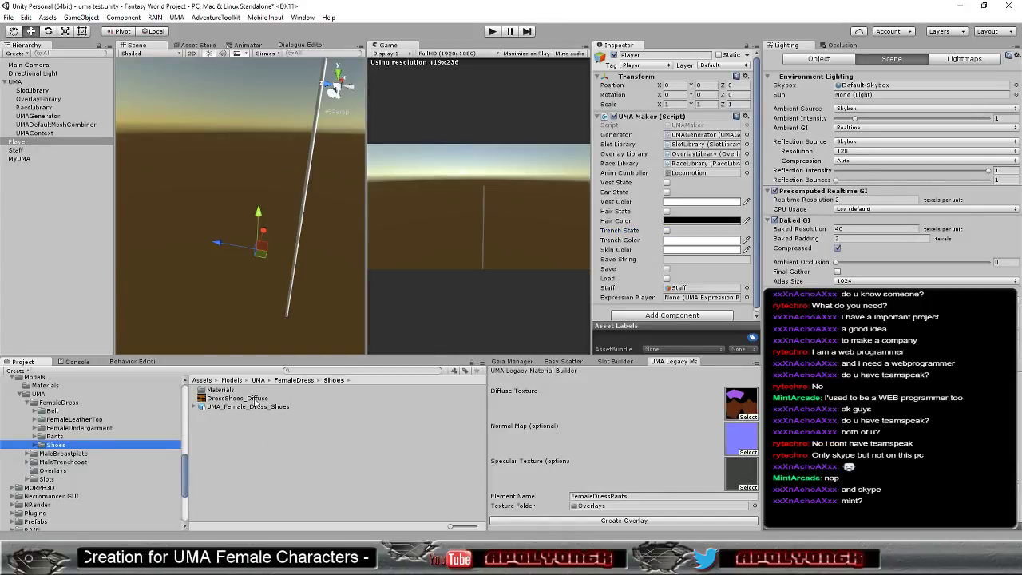
drag(255, 399, 738, 410)
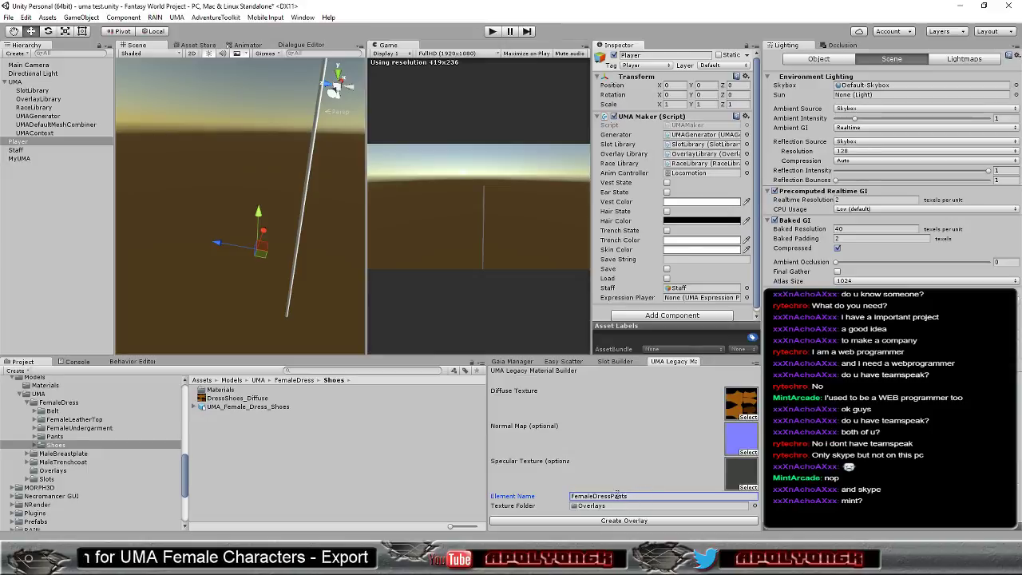
Step: Set the element name to FemaleDressShoes and create the overlay in the Overlays folder
drag(610, 497, 637, 497)
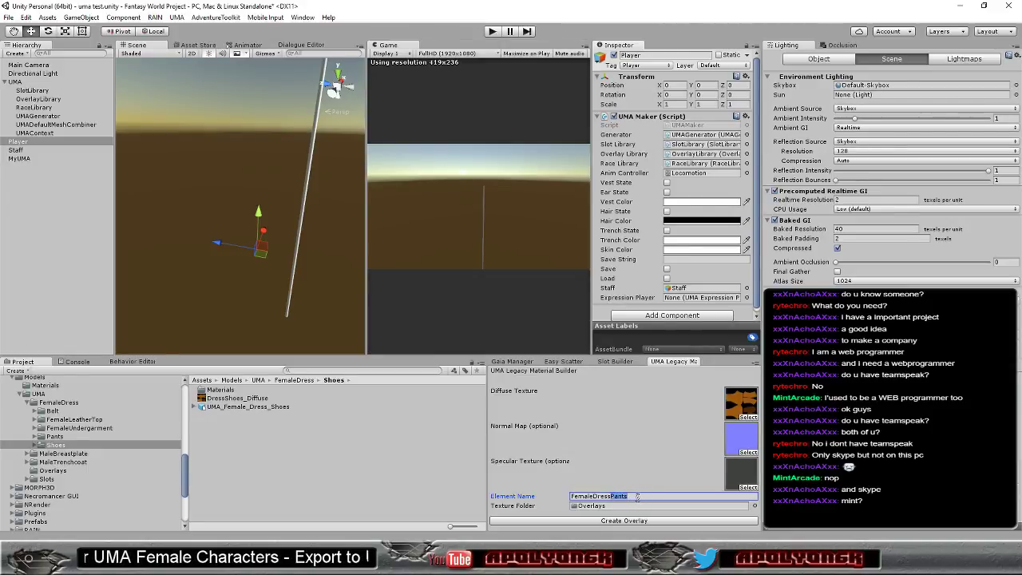
text(Shoe)
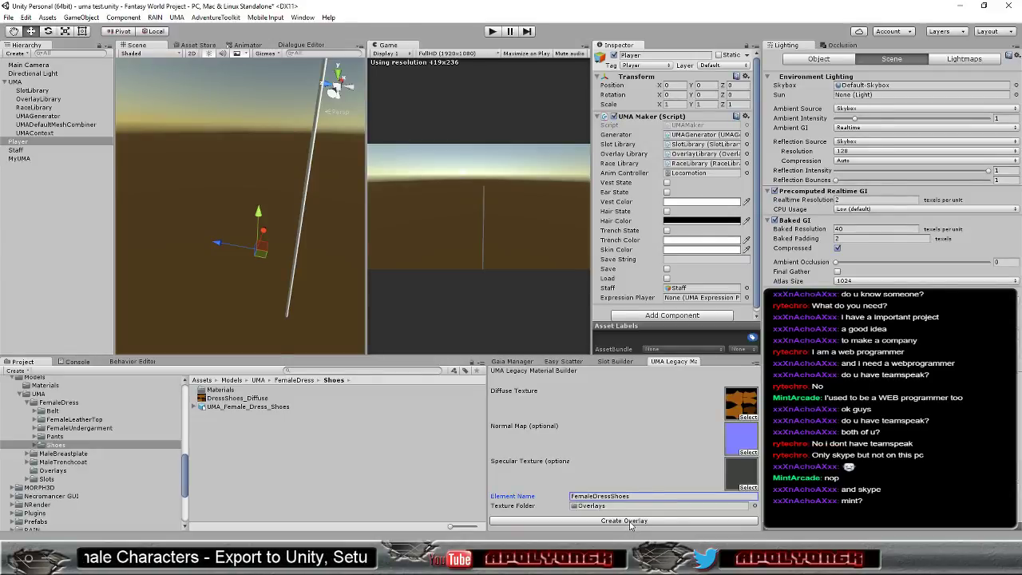
click(631, 523)
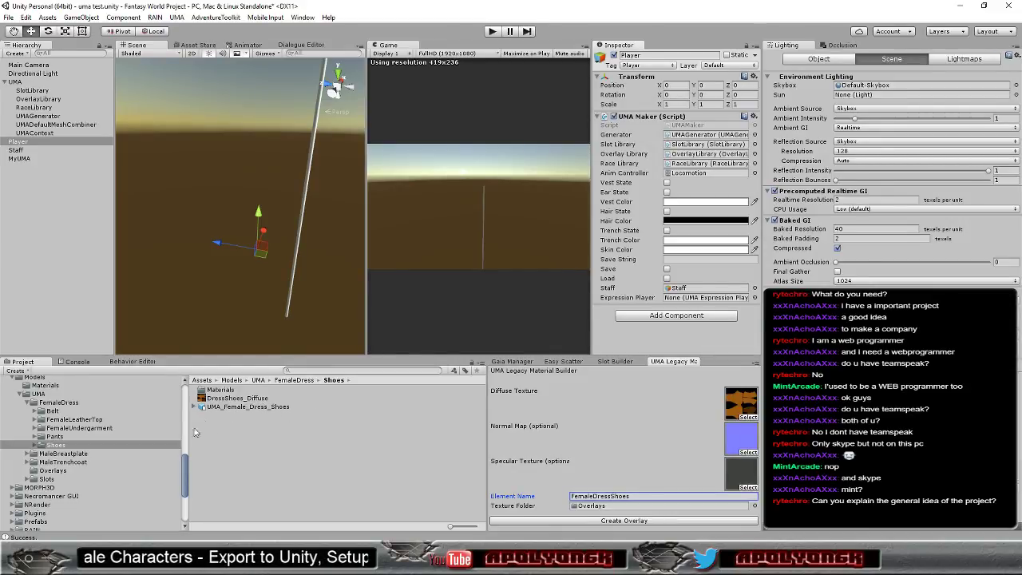
Step: Set the texture list size of the FemaleDressShoes overlay asset in the Overlays folder to 3
click(60, 471)
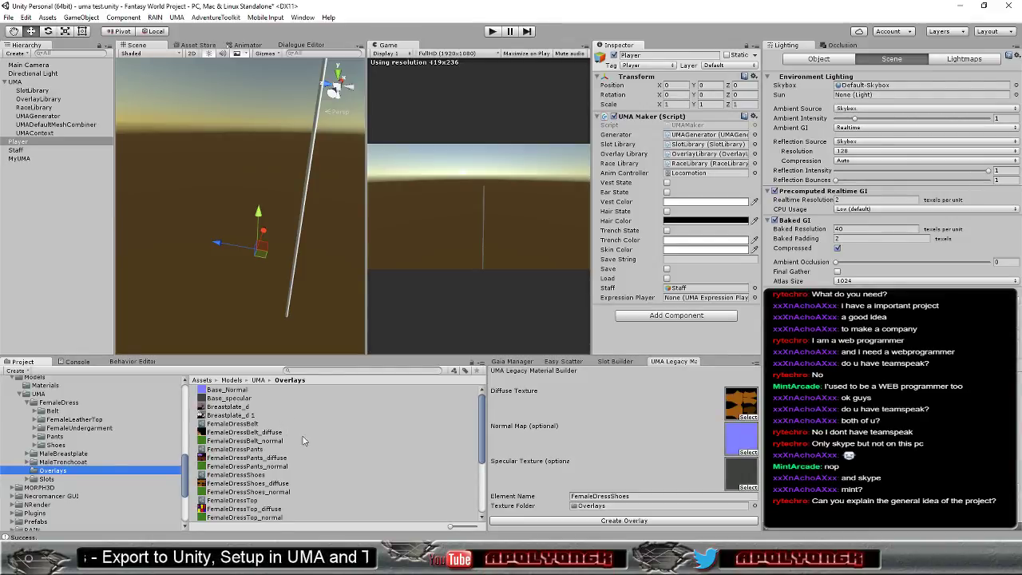
click(260, 476)
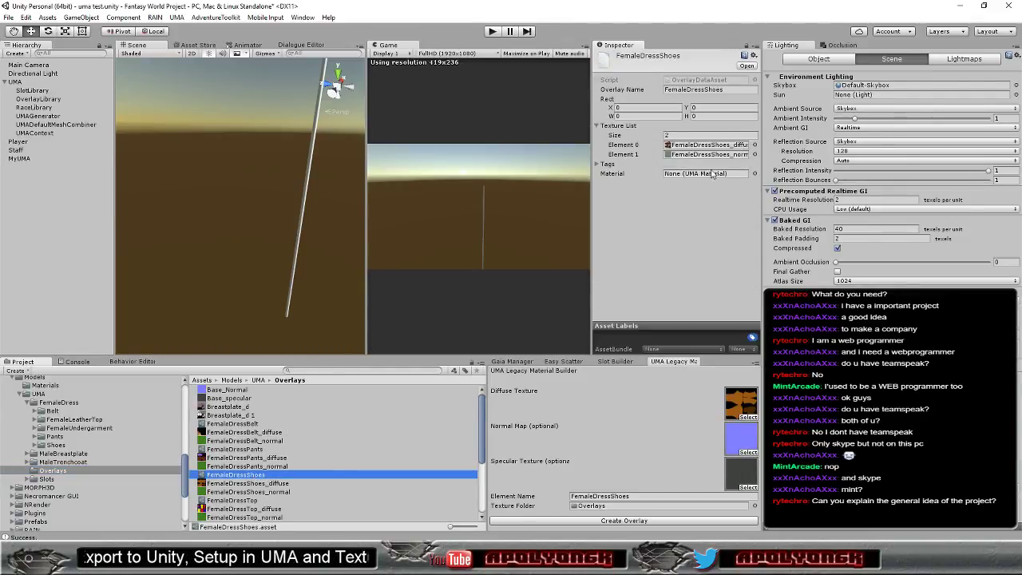
click(713, 136)
double_click(715, 136)
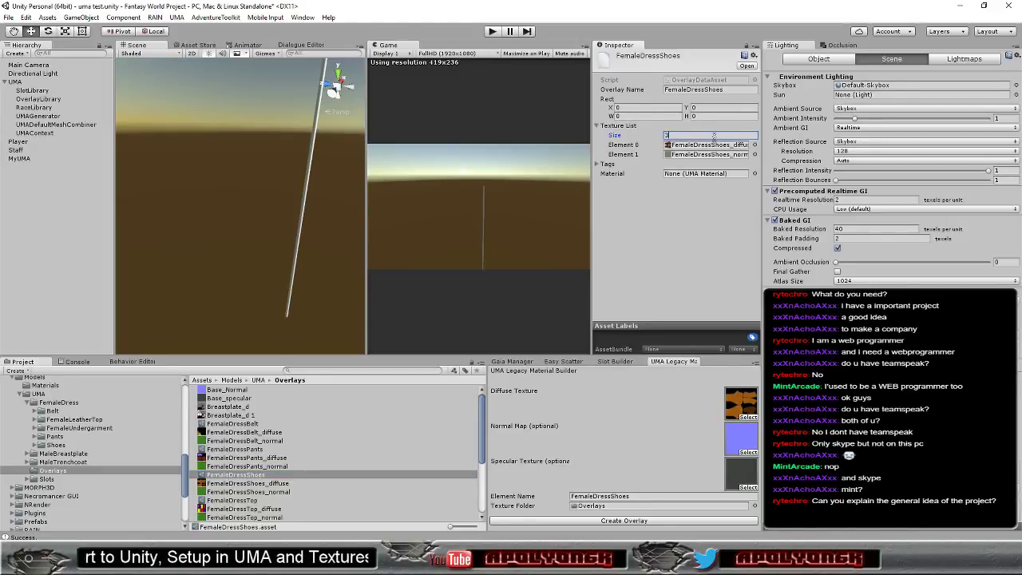
text(3)
key(Return)
Step: Assign UMA_Diffuse_Normal_Metallic as the UMA material of the FemaleDressShoes overlay
click(729, 185)
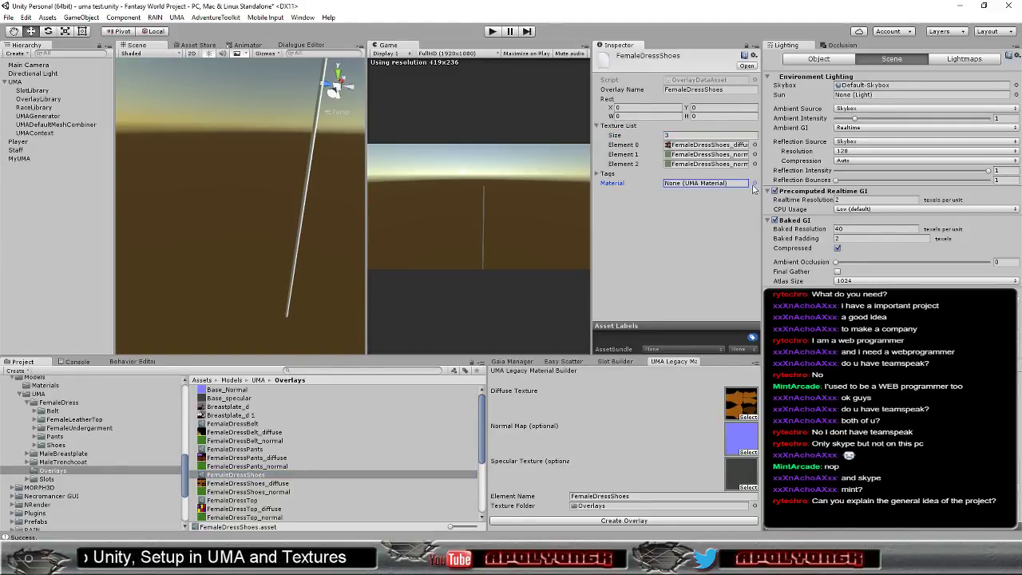
click(753, 184)
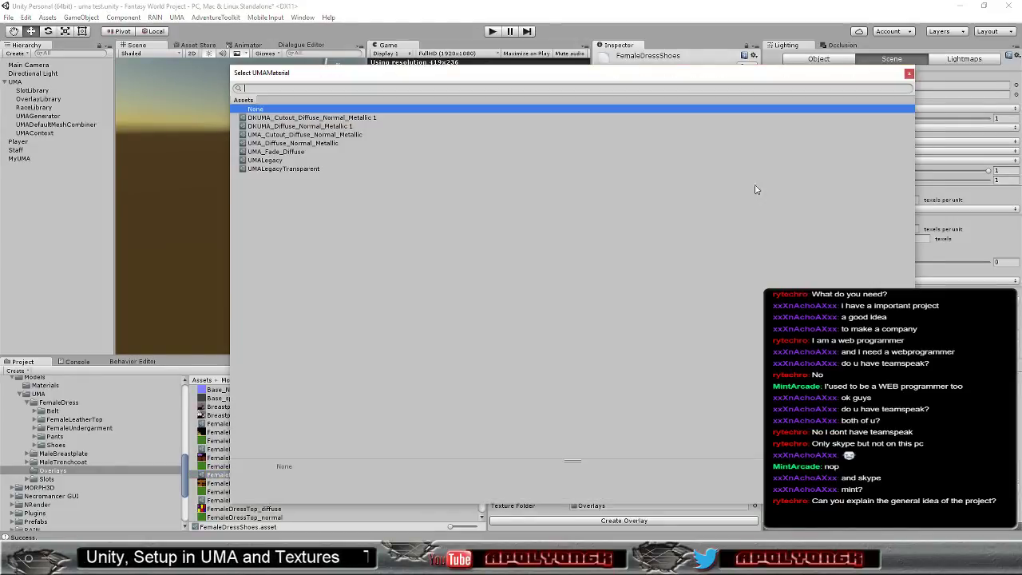
double_click(317, 144)
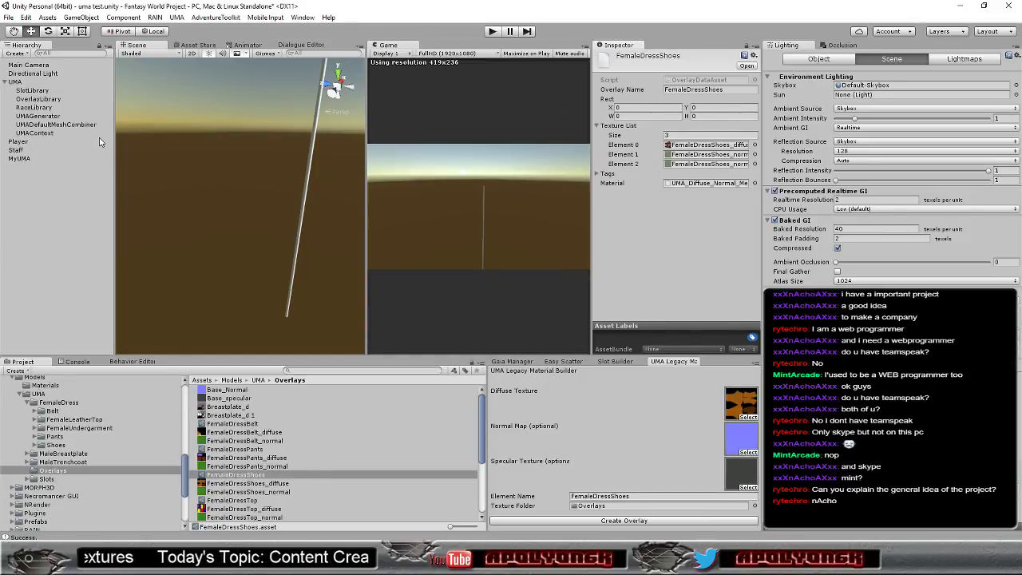
Step: Add the FemaleDressShoes overlay to the scene's OverlayLibrary list
click(38, 99)
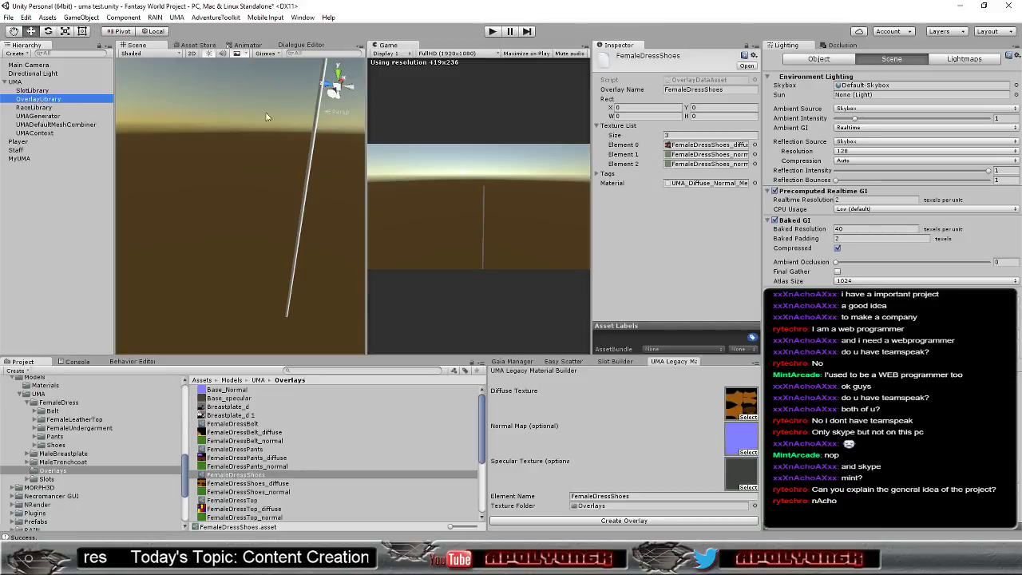
scroll(664, 144, down, 5)
scroll(664, 146, up, 10)
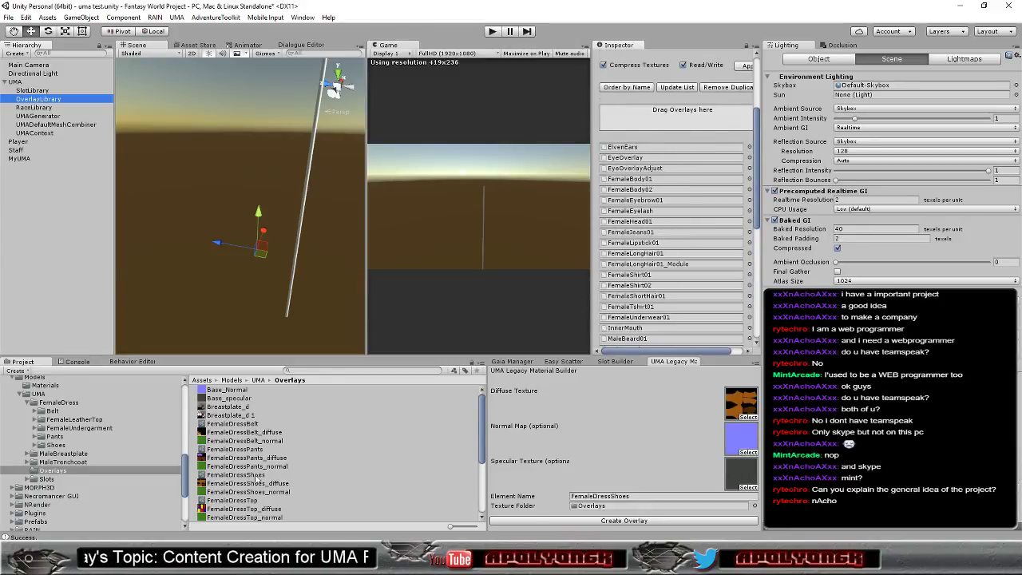
drag(254, 476, 667, 120)
scroll(690, 169, down, 10)
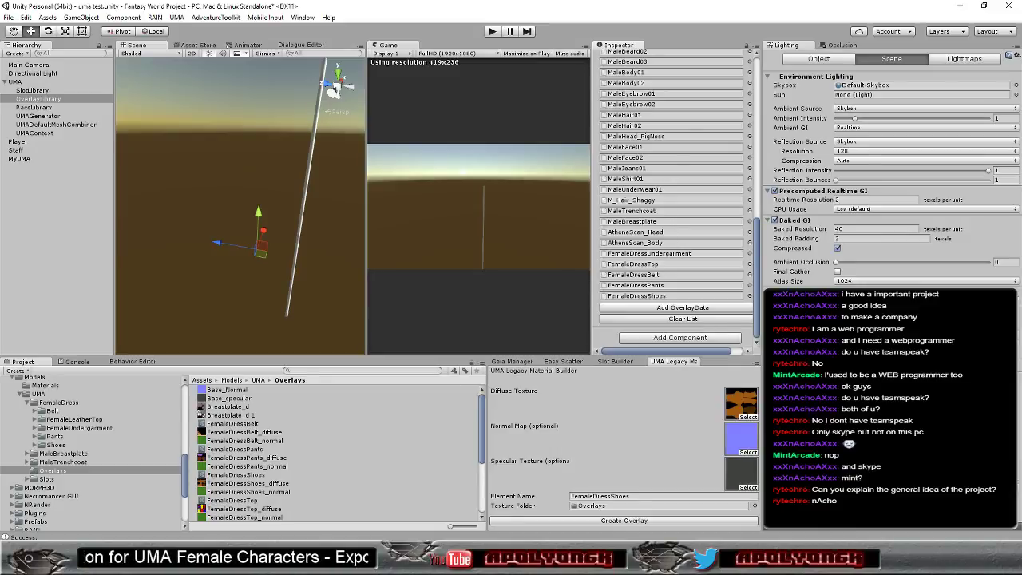
Step: Switch to Visual Studio, change the slot 6 AddOverlay name in UMAMaker.cs to "FemaleDressShoes", and save the script
key(alt+Tab)
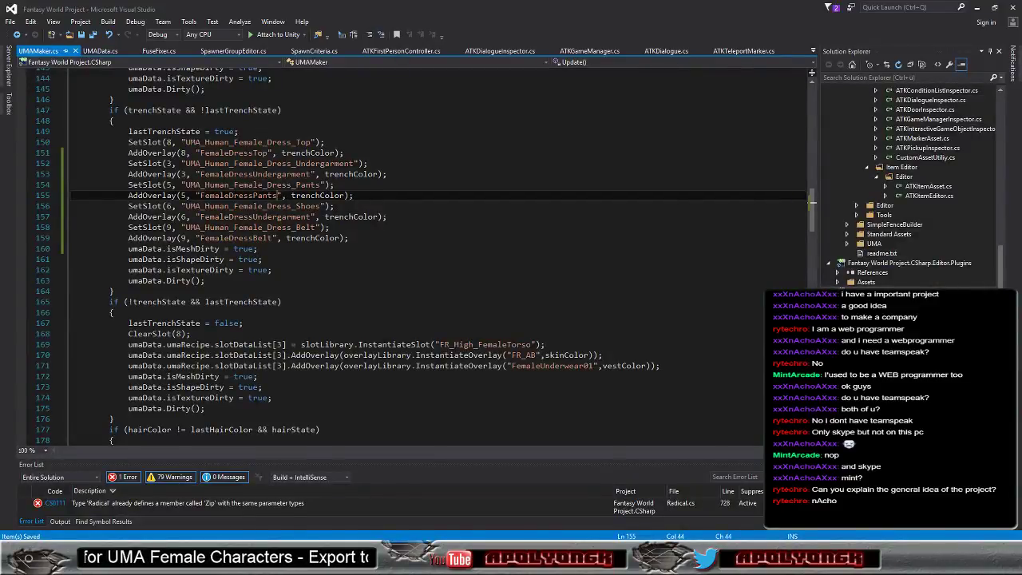
click(253, 216)
drag(254, 217, 307, 216)
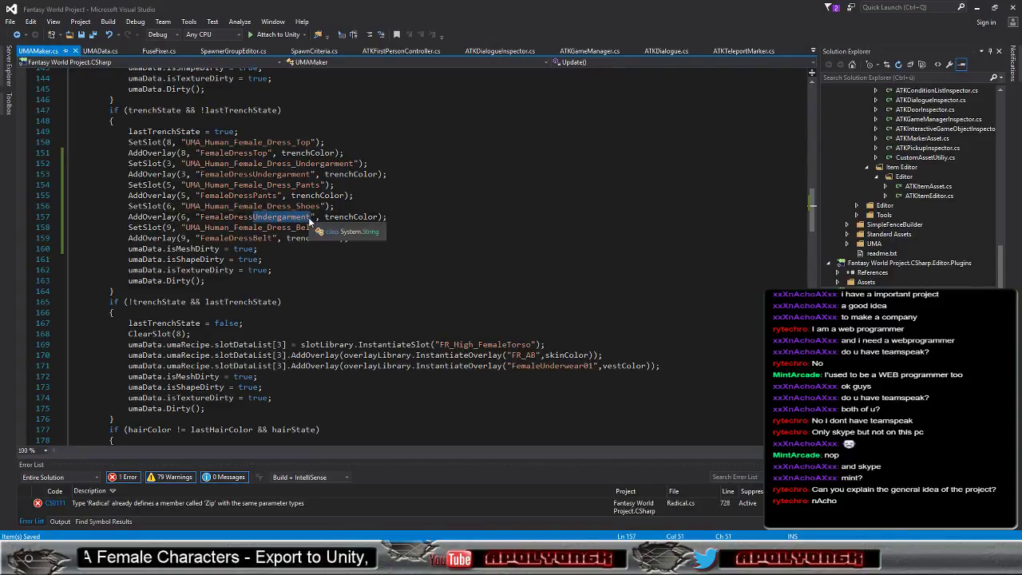
text(Shoes)
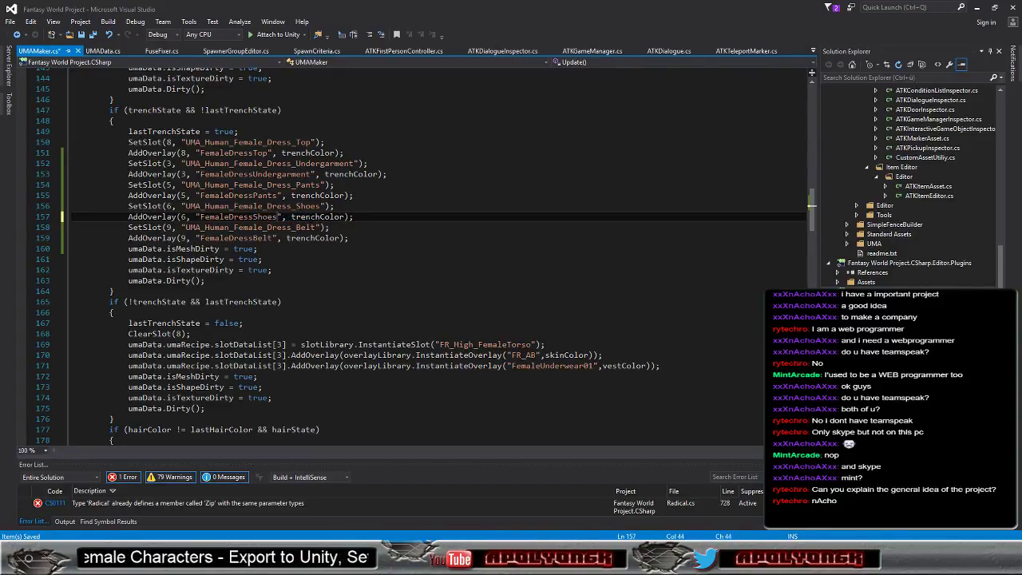
click(78, 34)
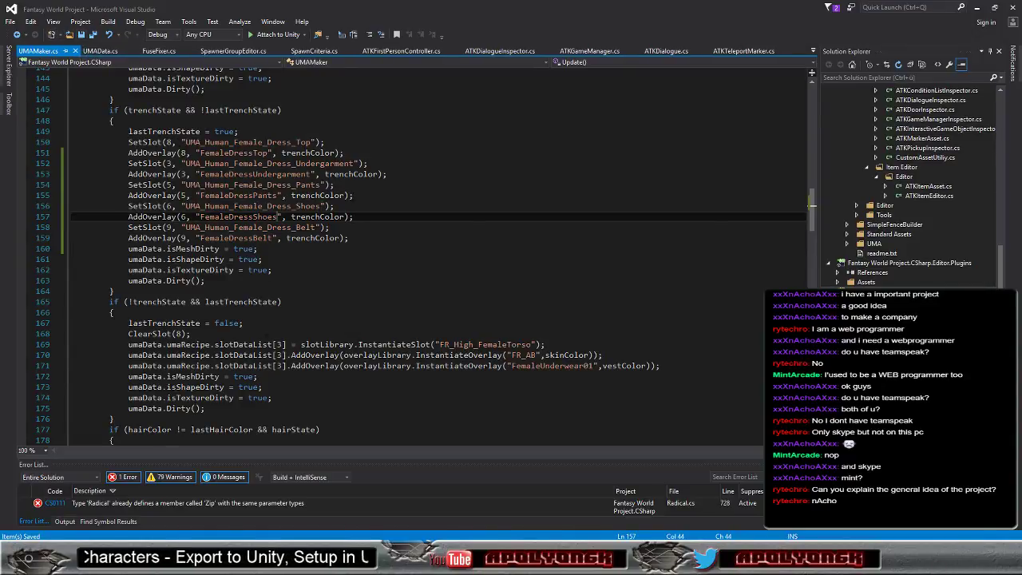
Step: Return to Unity, run the scene, and enable Trench State in the Player's UMA Maker component
key(alt+Tab)
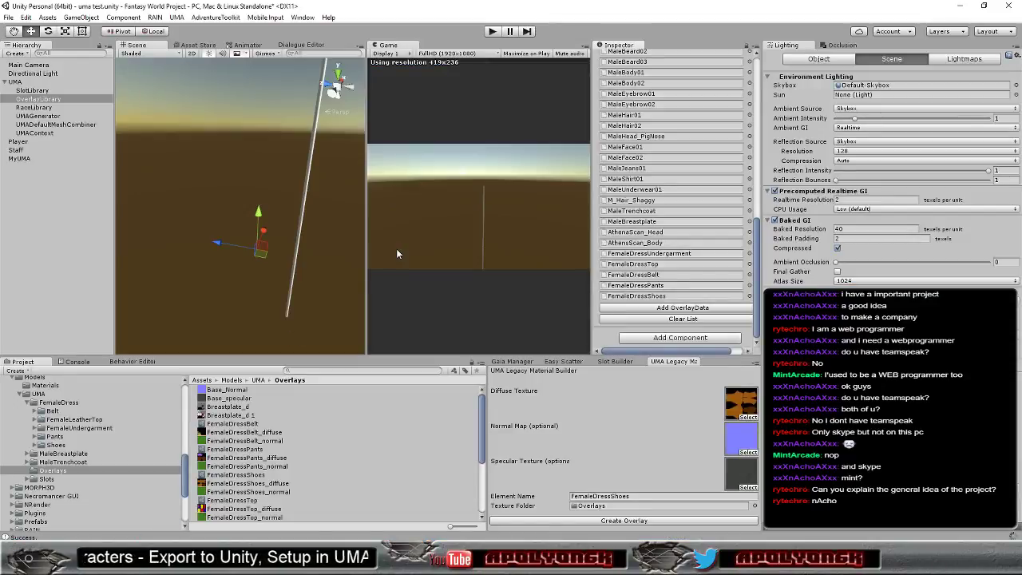
click(493, 31)
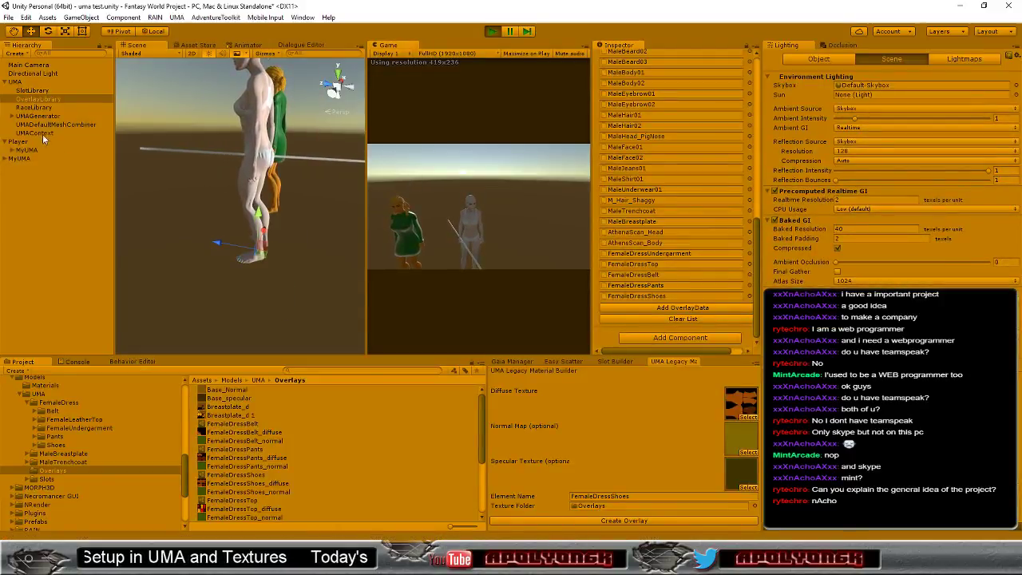
click(24, 141)
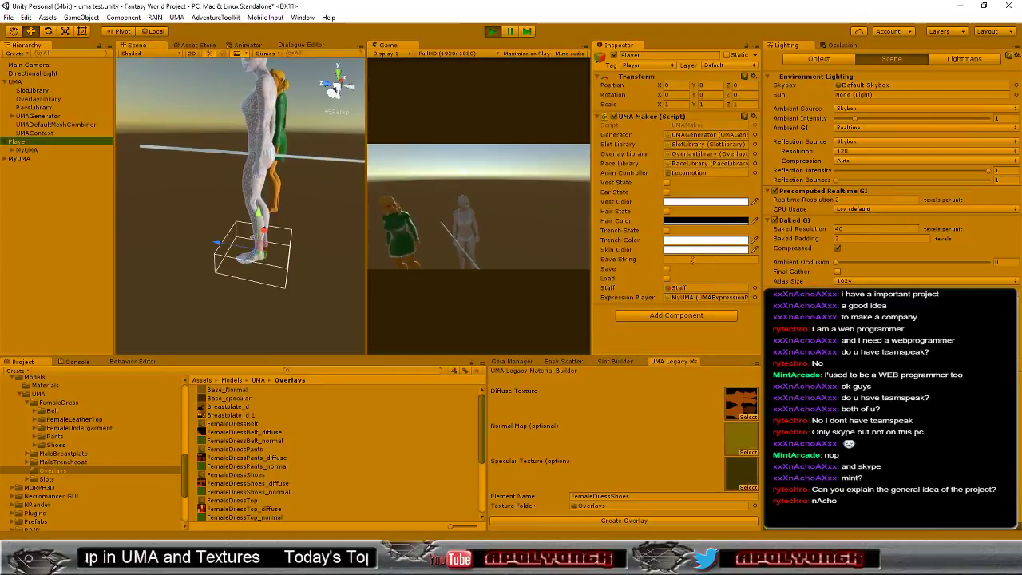
click(667, 230)
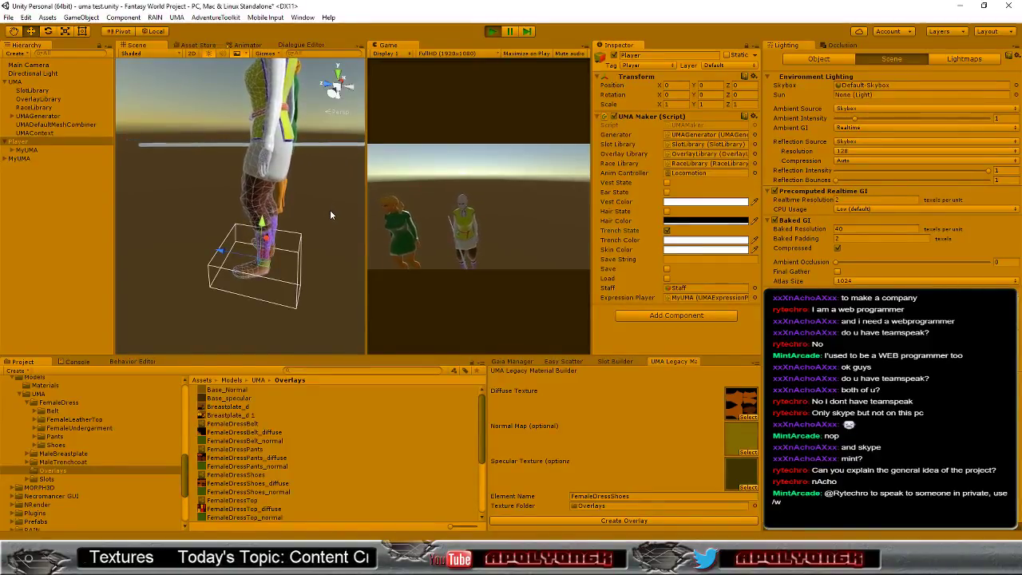
Step: Examine the dressed female character's outfit and shoes in the scene from several angles and distances
alt+drag(331, 207, 242, 156)
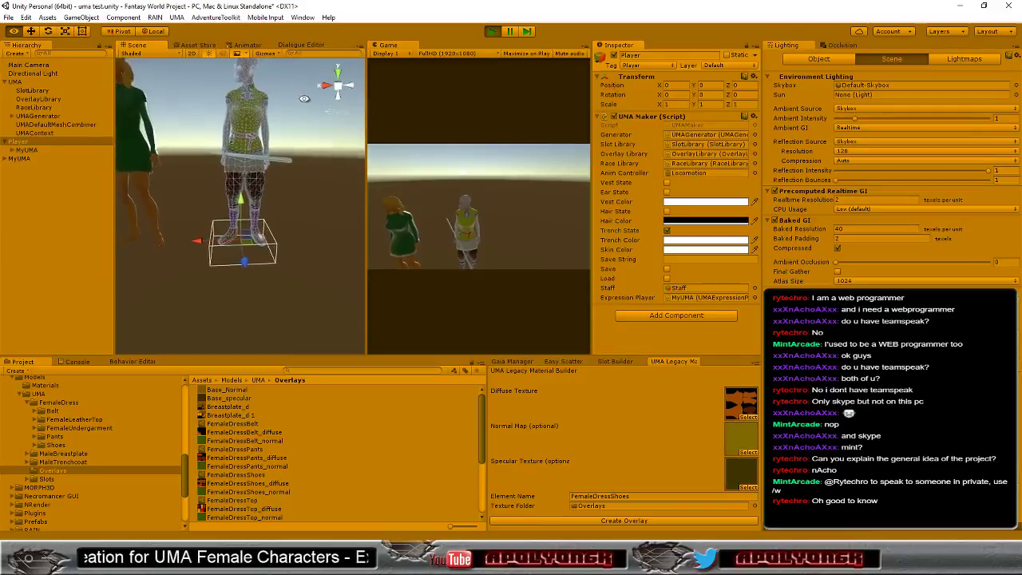
alt+drag(240, 144, 174, 128)
scroll(312, 215, up, 5)
scroll(320, 256, down, 3)
alt+drag(320, 256, 404, 284)
scroll(323, 240, up, 5)
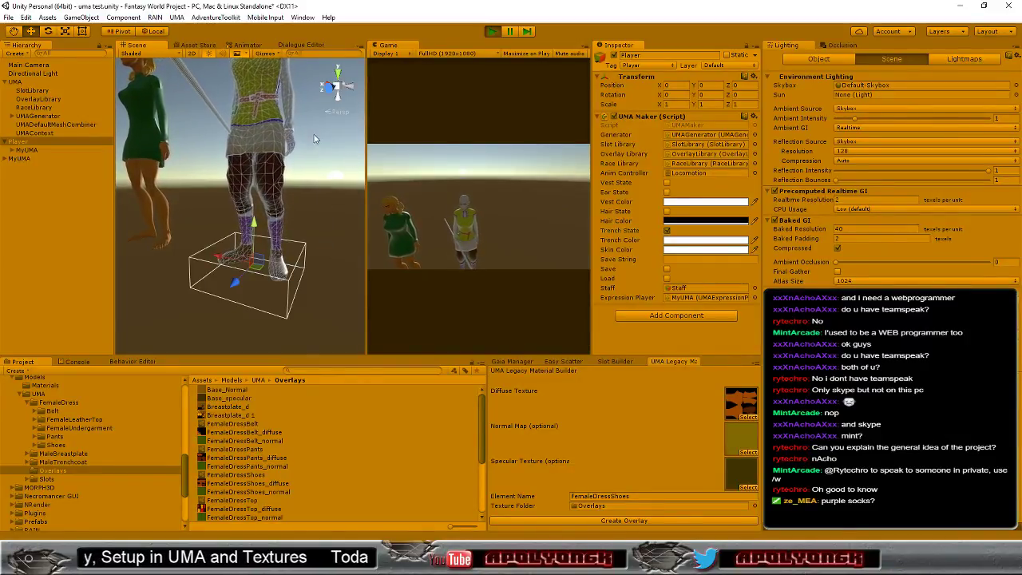
scroll(313, 138, down, 5)
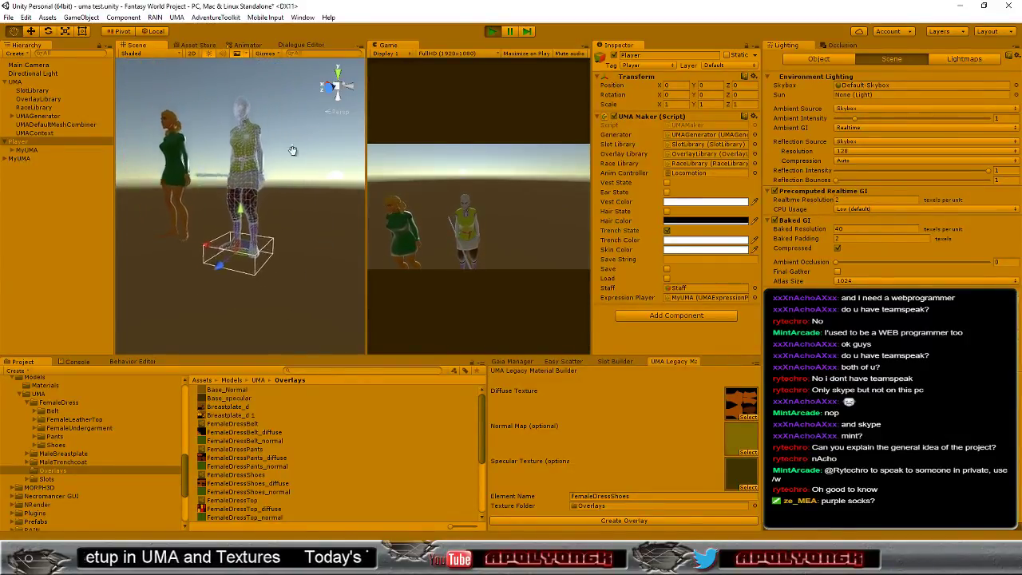
middle_drag(289, 155, 289, 171)
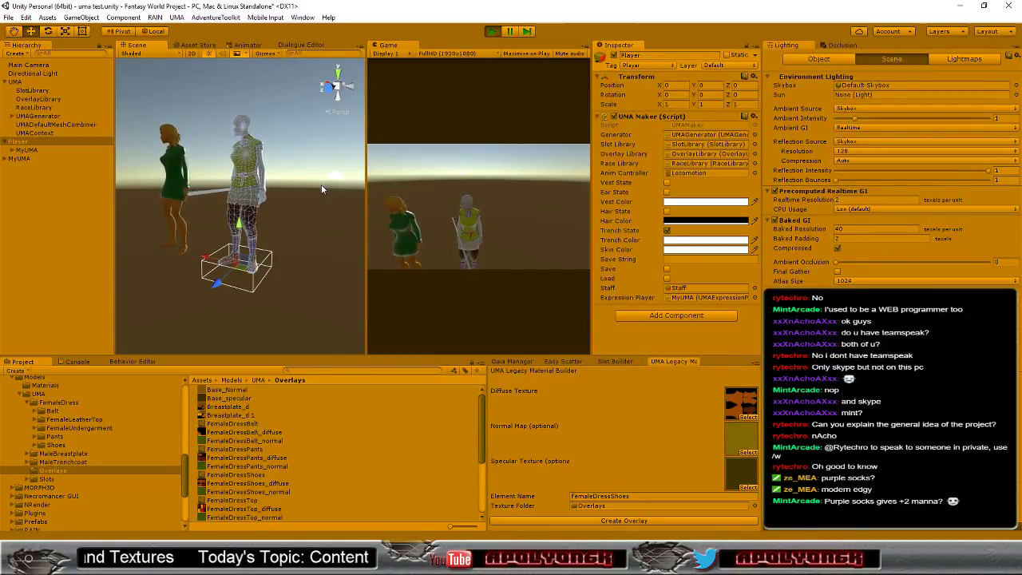
scroll(296, 221, up, 3)
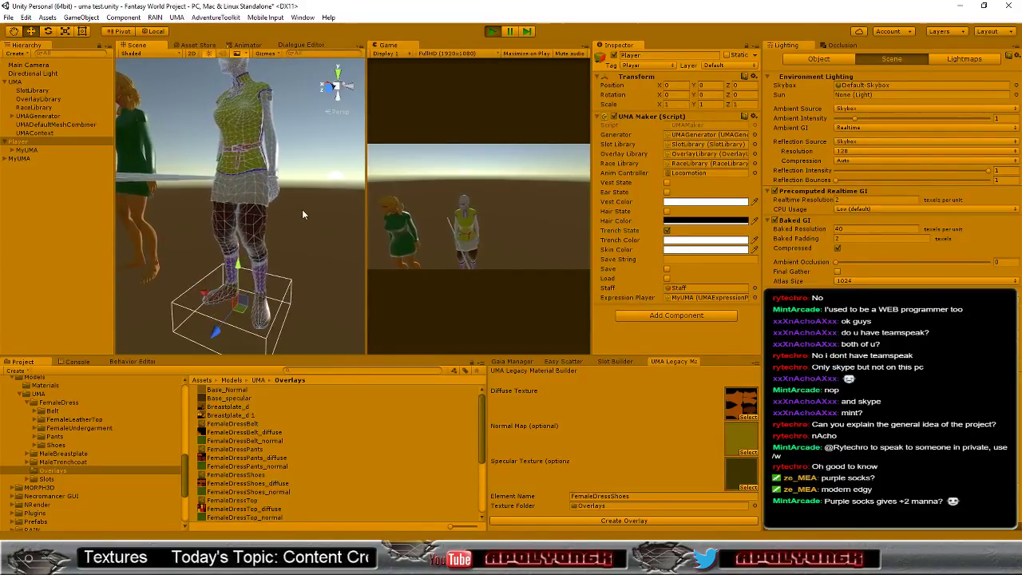
middle_drag(287, 220, 315, 216)
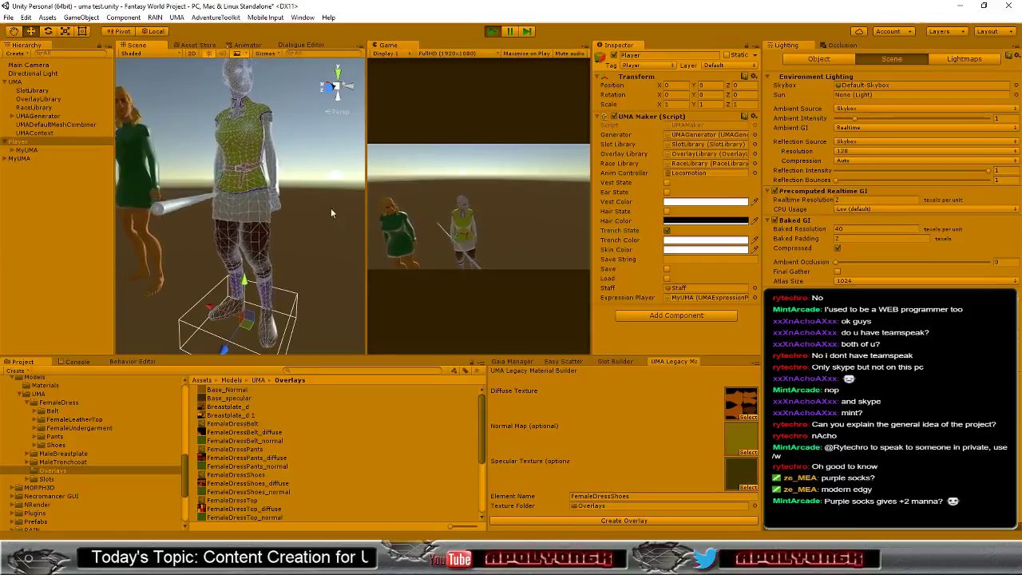
Step: Disable the Player's Trench State and set its Trench Color to red (FF0000FF)
click(668, 230)
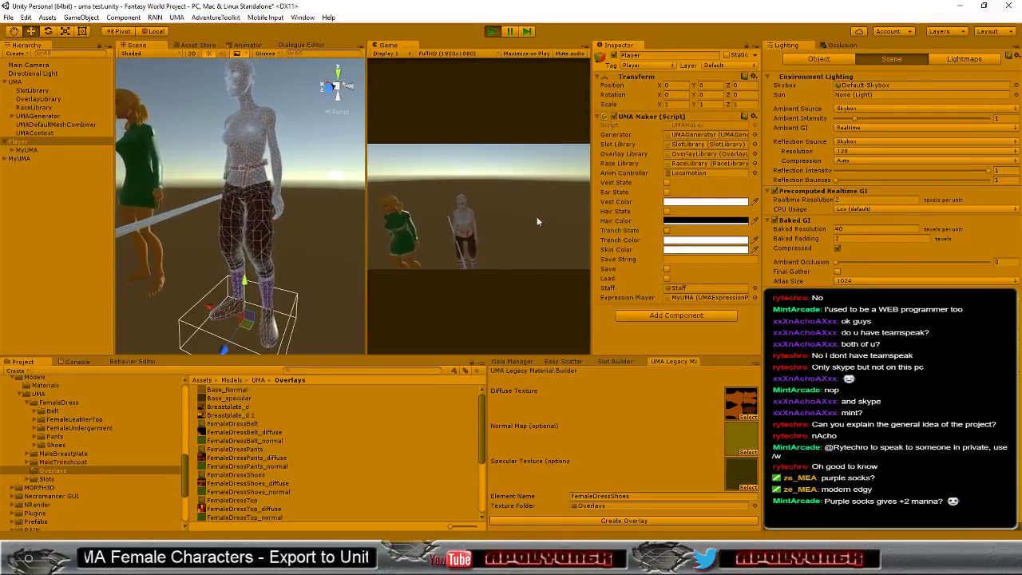
click(706, 249)
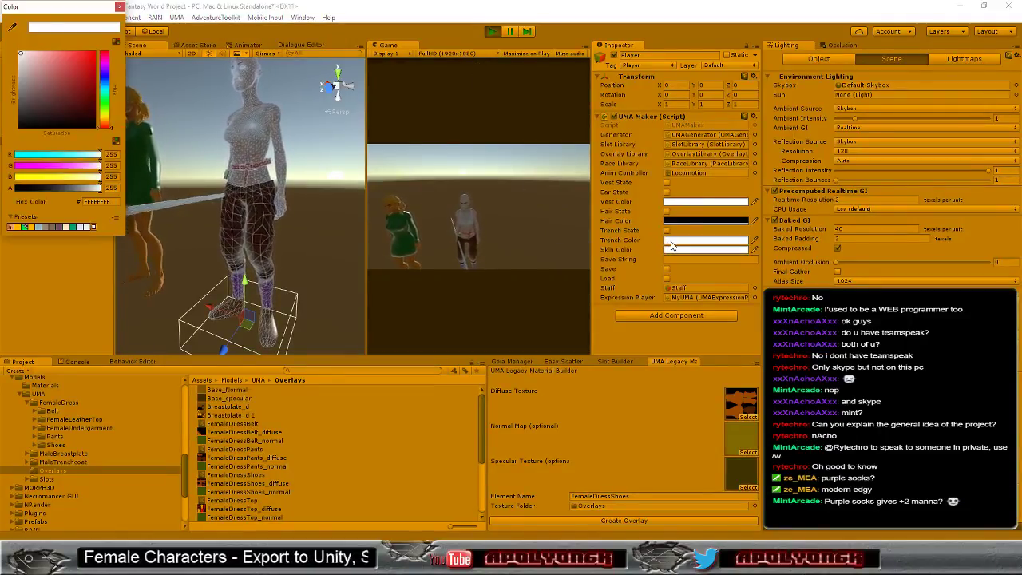
drag(56, 103, 99, 51)
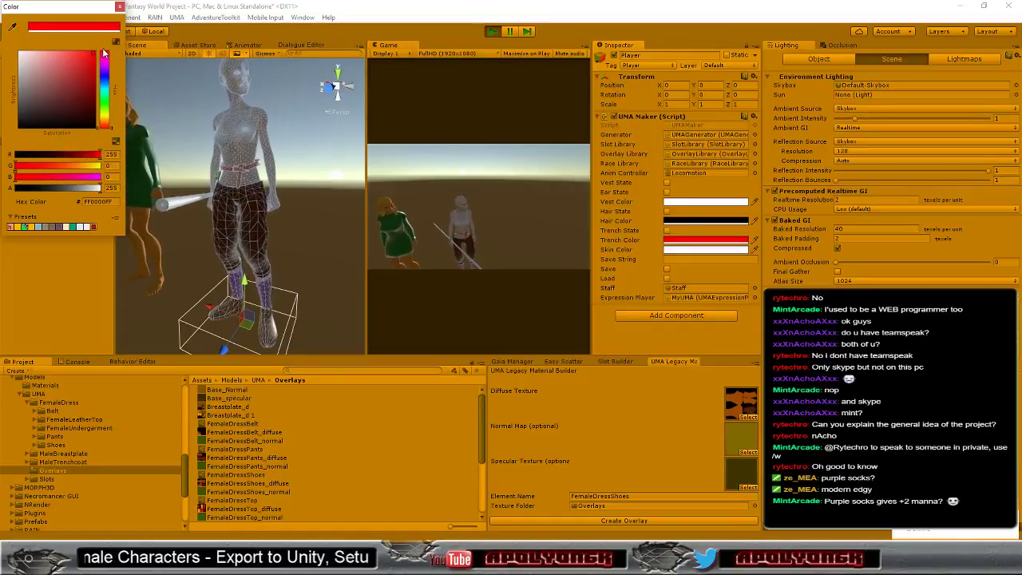
click(120, 8)
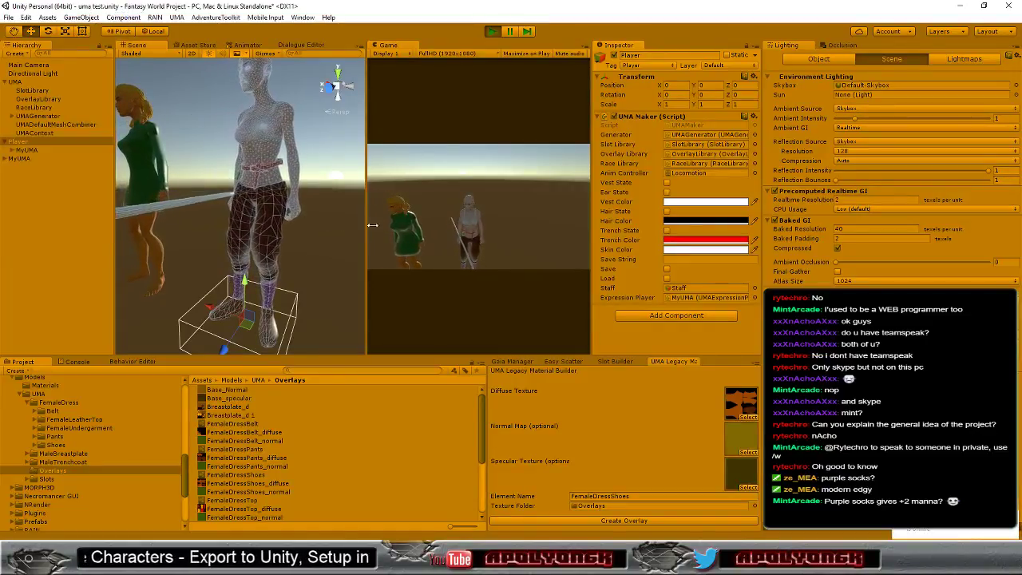
Step: Enable the Player's Trench State and inspect the red-coloured outfit on the female character
click(667, 230)
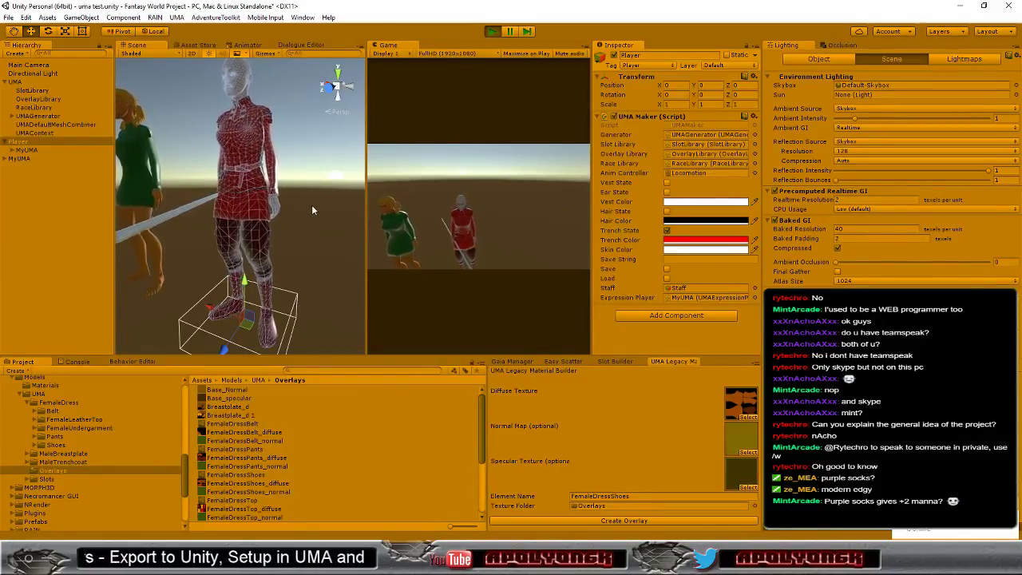
alt+drag(302, 186, 324, 196)
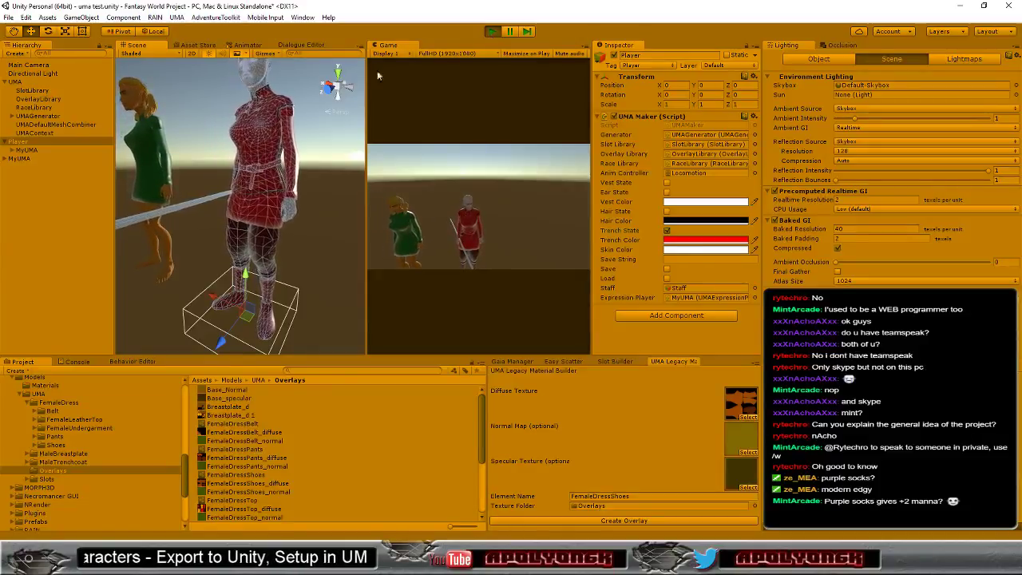
Step: Select MyUMA, stop the scene, open its UMA recipe, and show the recipe's slots in a widened Inspector
click(20, 160)
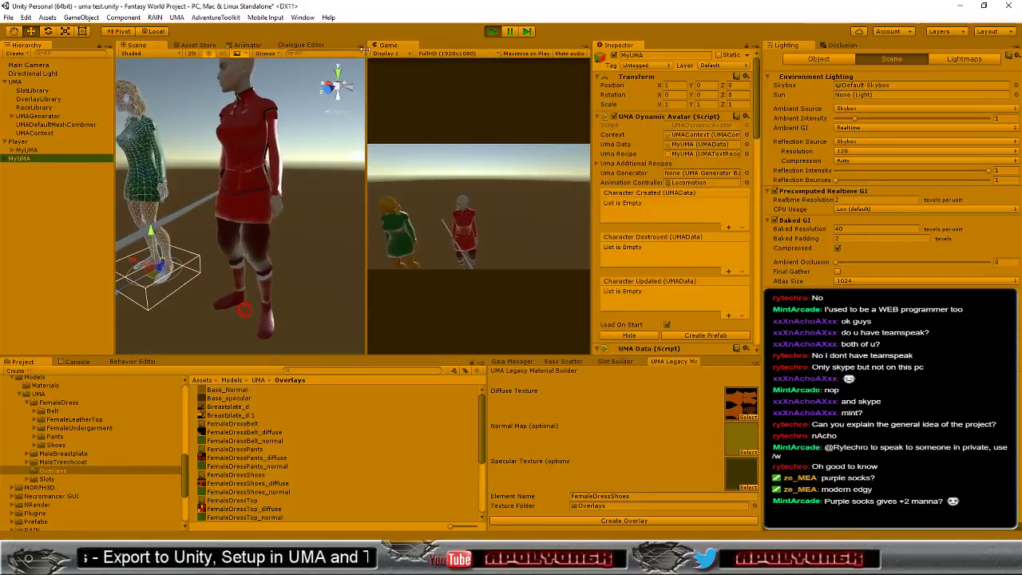
click(493, 32)
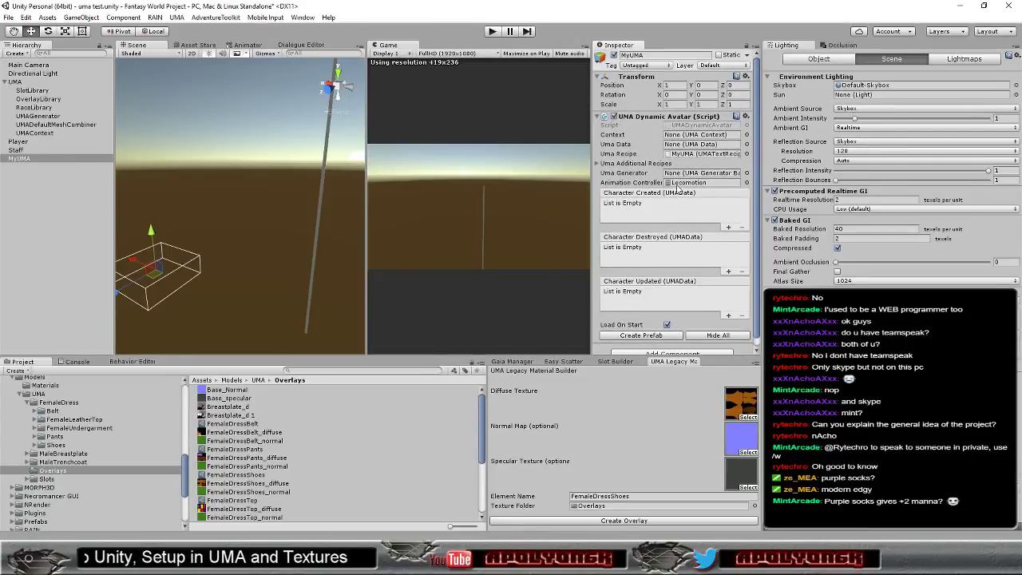
click(689, 157)
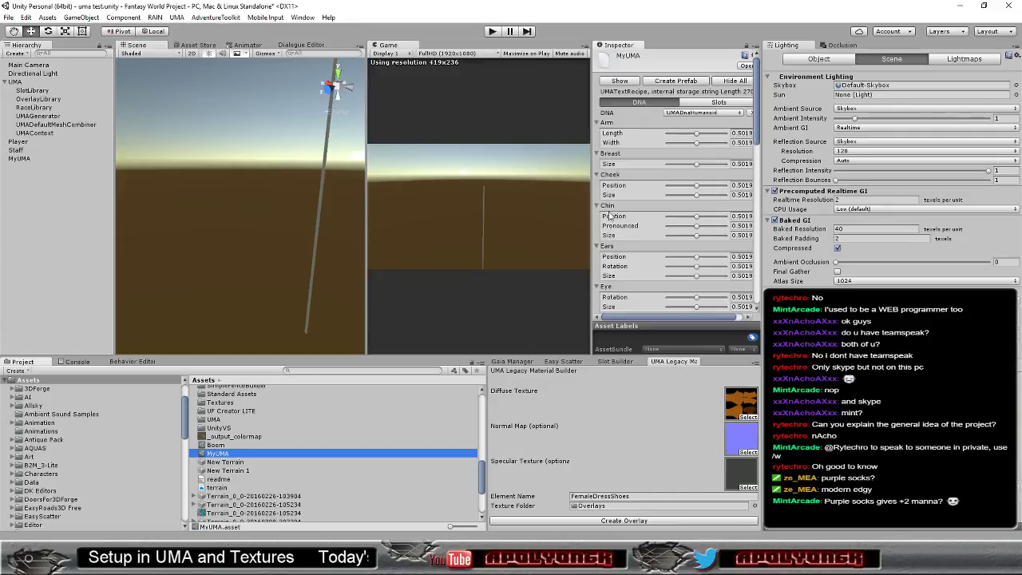
drag(590, 166, 451, 159)
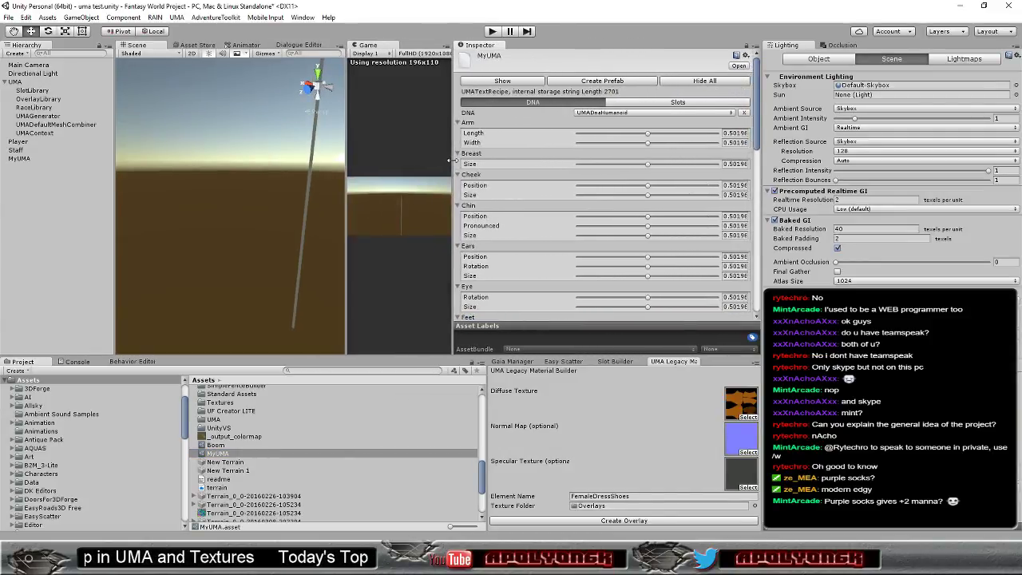
click(650, 103)
scroll(569, 153, down, 4)
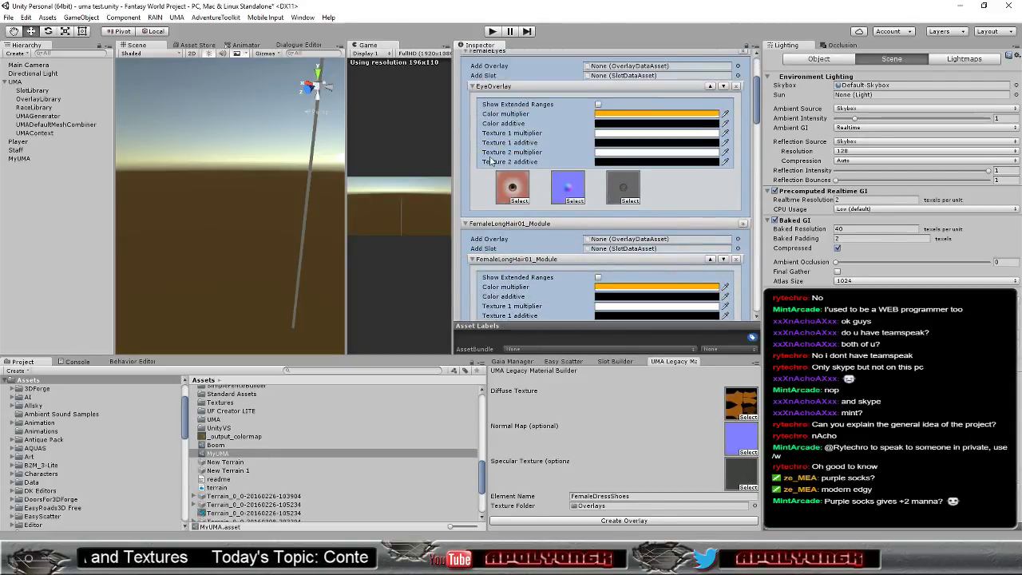
scroll(487, 143, up, 1)
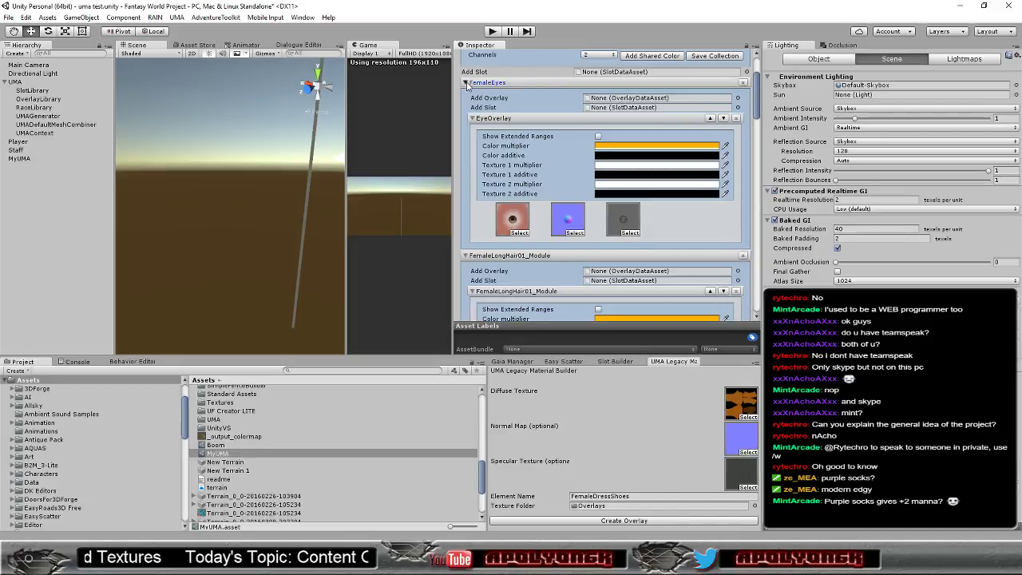
Step: Collapse every slot entry of the MyUMA recipe, from FemaleEyes down to FR_High_FemaleInnerMouth
click(466, 83)
click(465, 92)
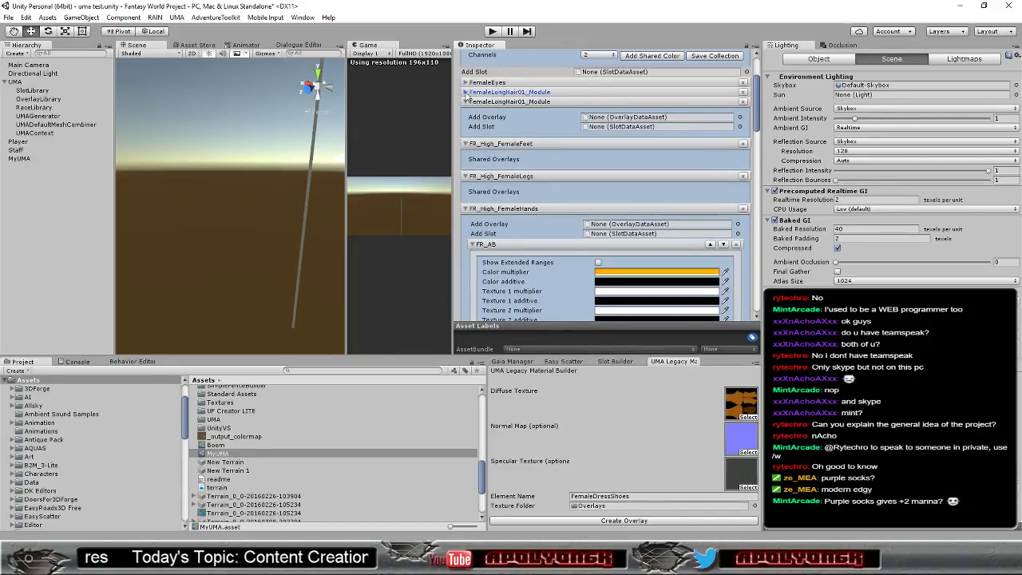
click(465, 93)
click(466, 92)
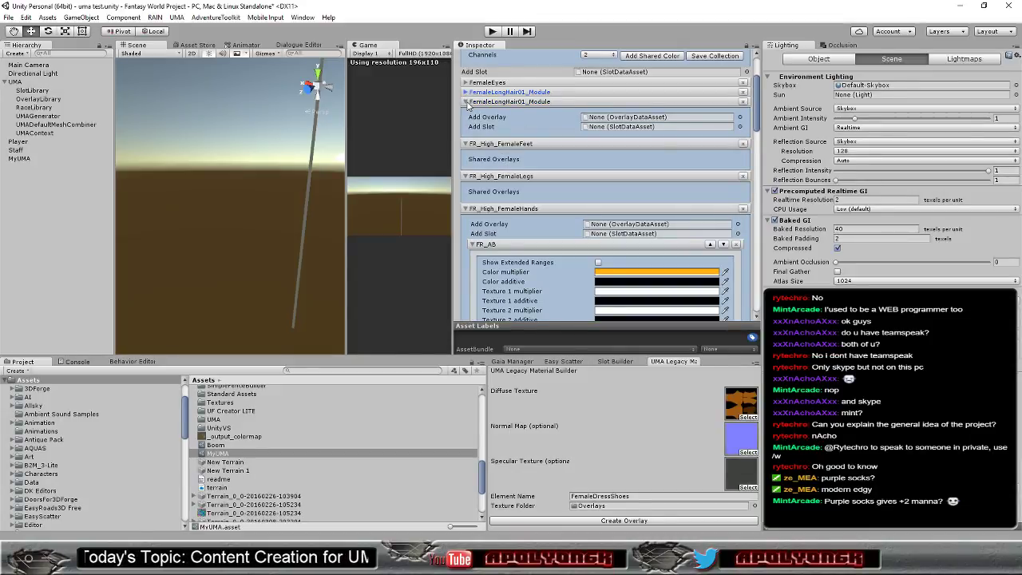
click(467, 101)
click(467, 112)
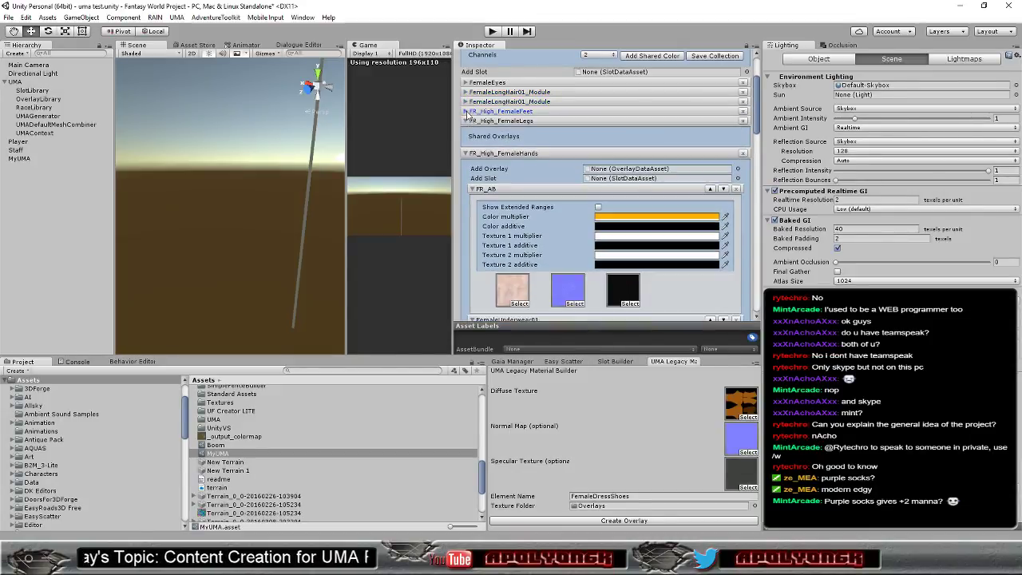
click(466, 121)
click(465, 131)
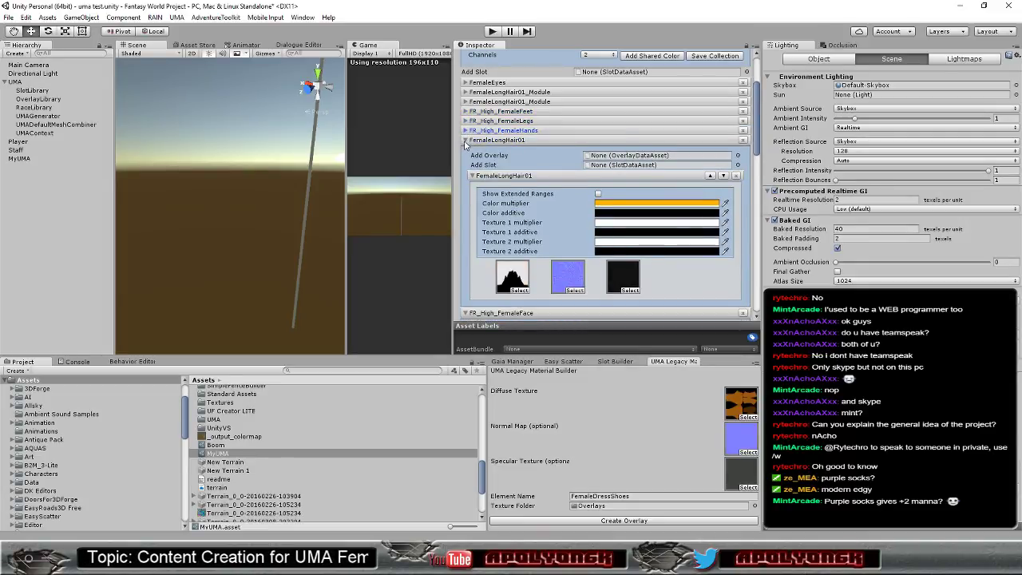
click(465, 141)
click(466, 151)
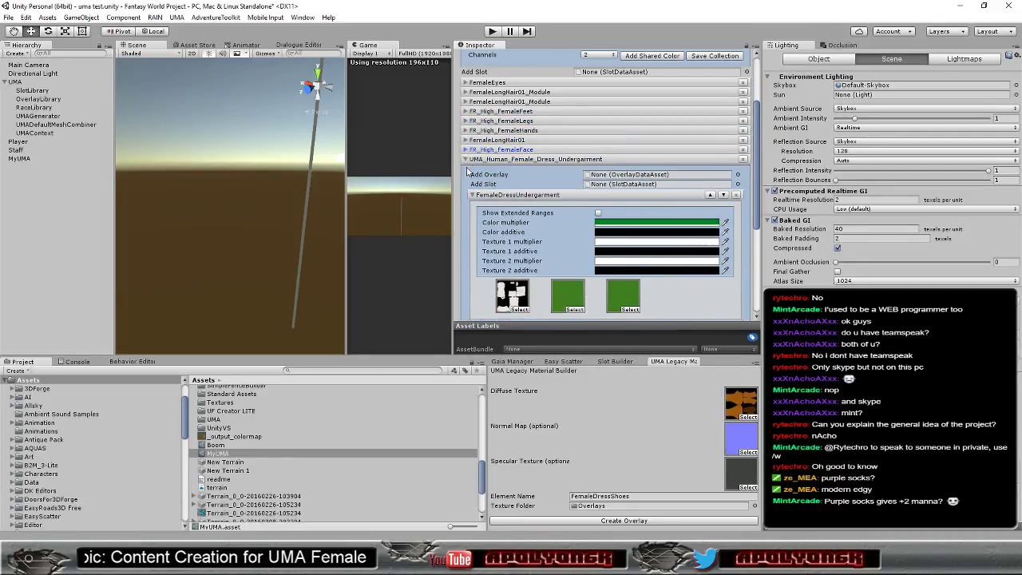
click(467, 159)
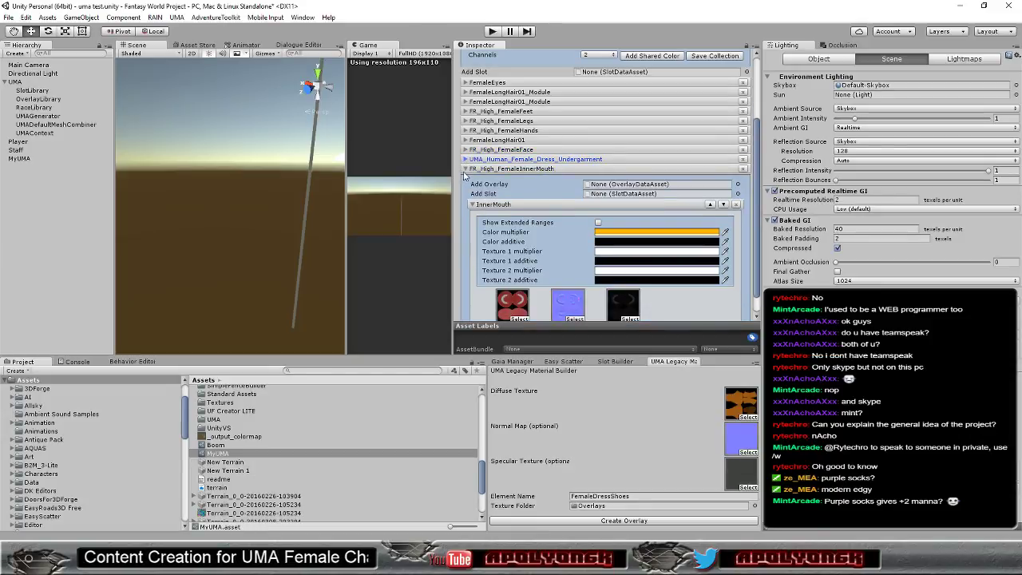
click(466, 170)
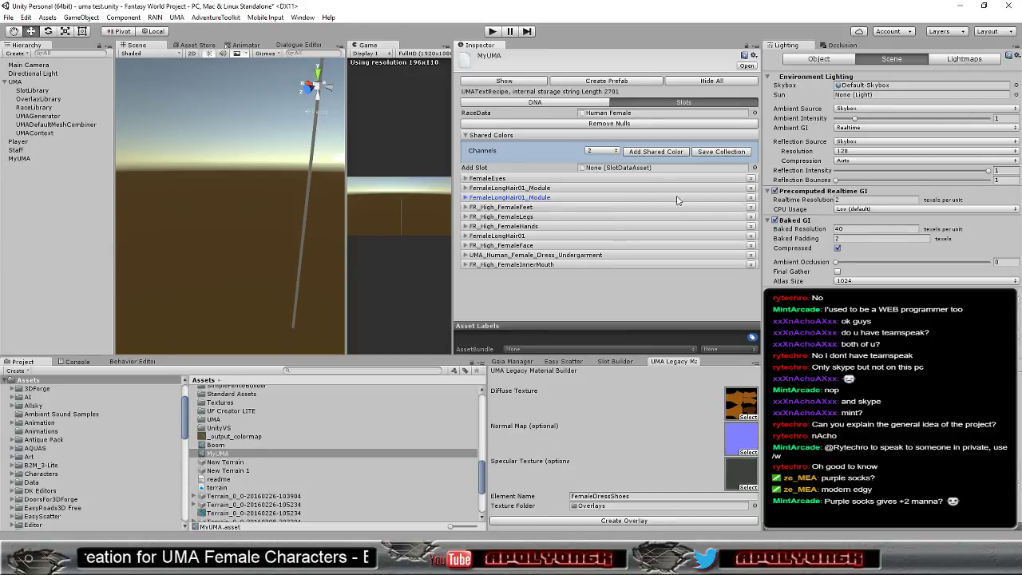
Step: Expand both FemaleLongHair01_Module slots and remove the duplicate one that has no overlay
click(466, 189)
scroll(543, 212, down, 5)
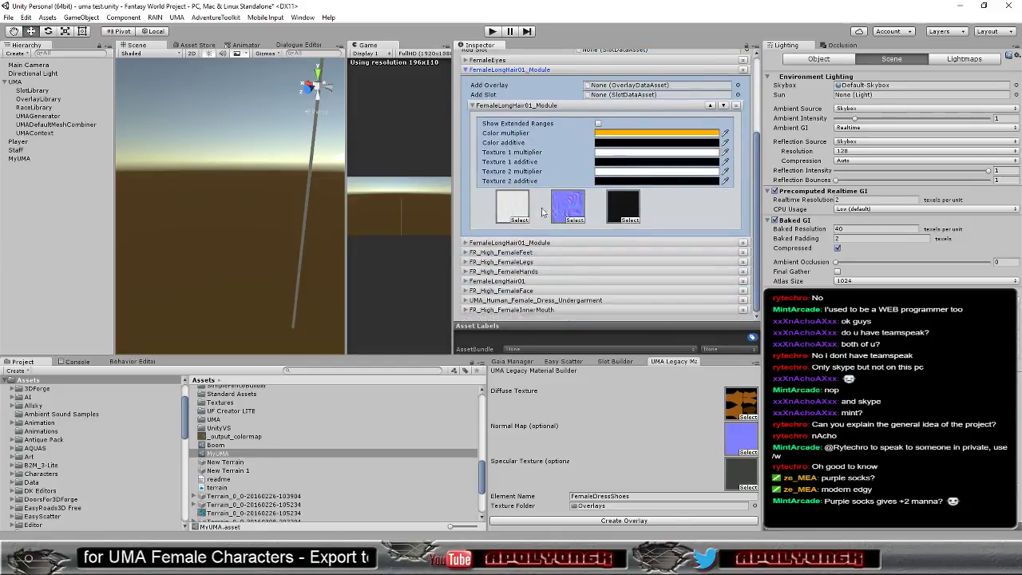
click(465, 243)
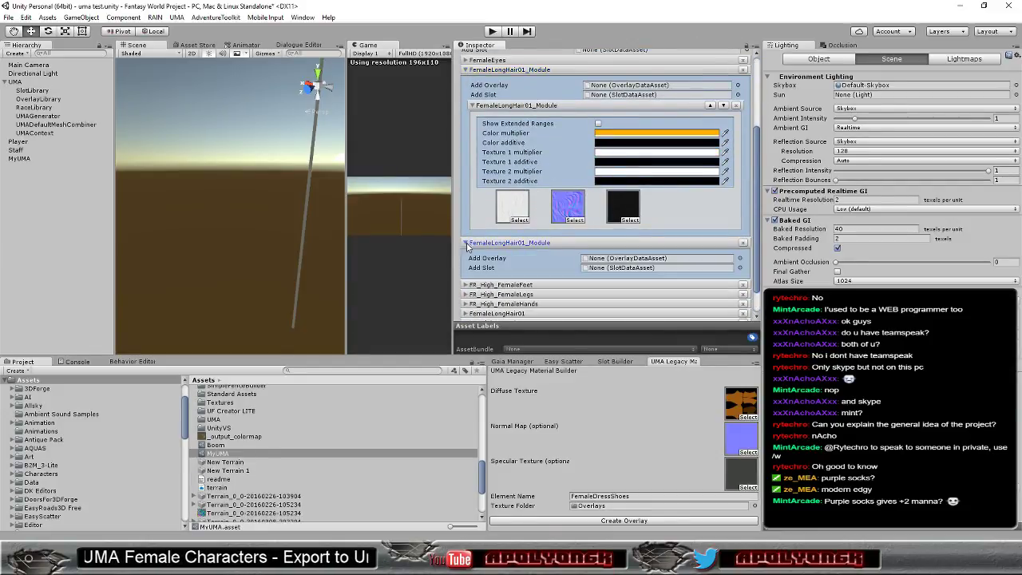
click(742, 244)
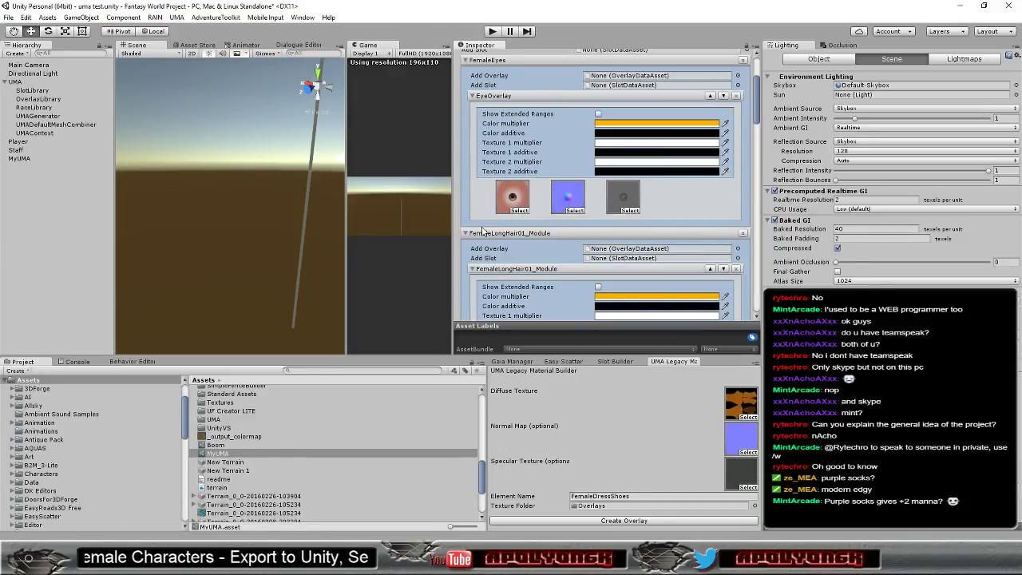
Step: Collapse the recipe's slots from FemaleEyes through FR_High_FemaleFace, leaving UMA_Human_Female_Dress_Undergarment expanded
scroll(482, 231, up, 3)
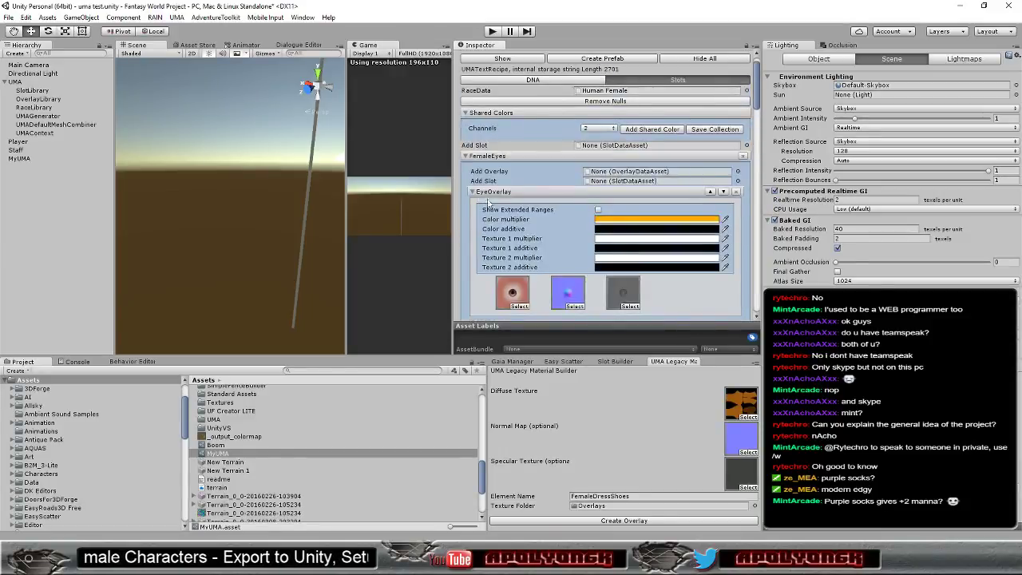
click(467, 157)
click(464, 184)
click(463, 186)
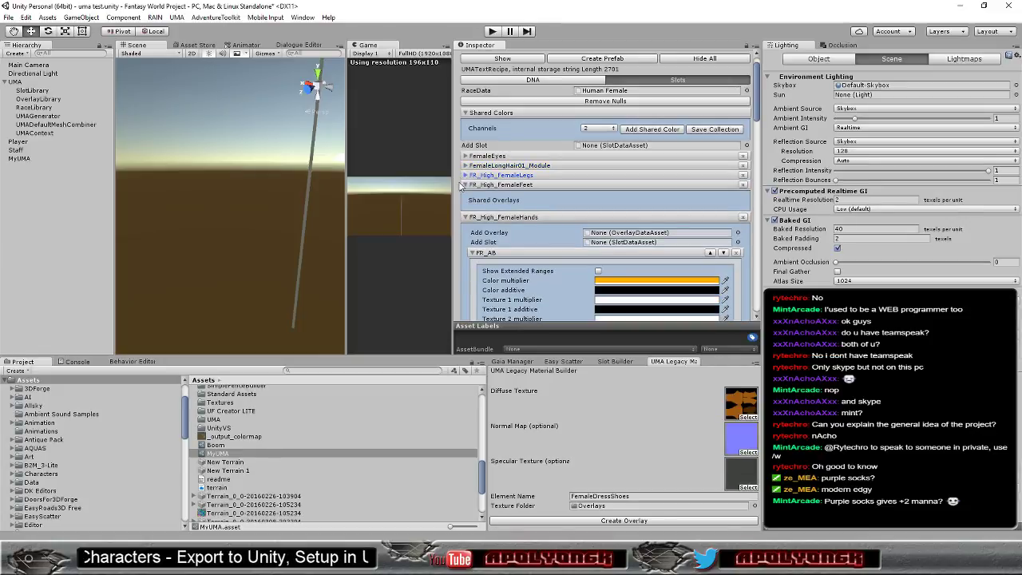
click(464, 185)
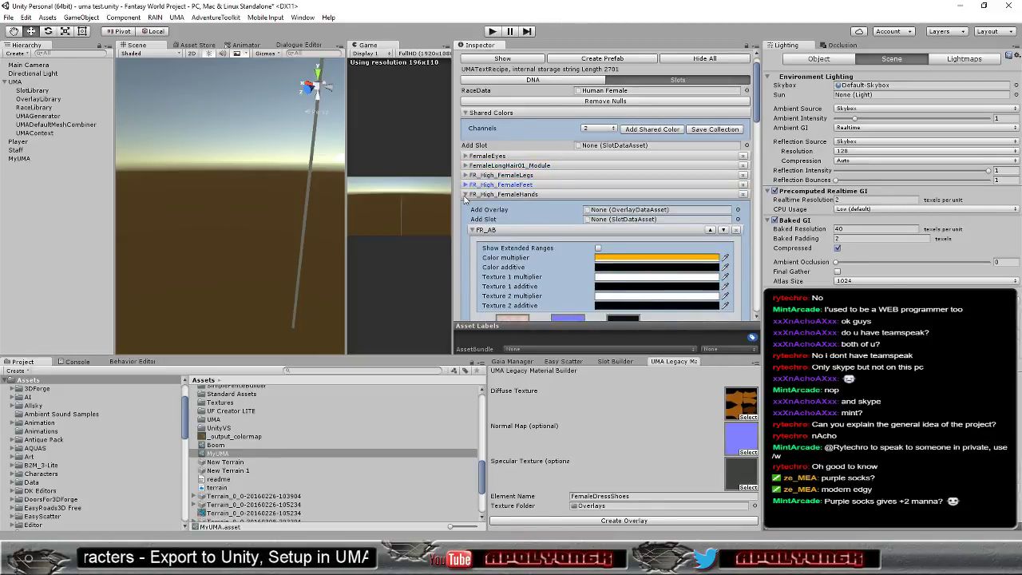
click(481, 194)
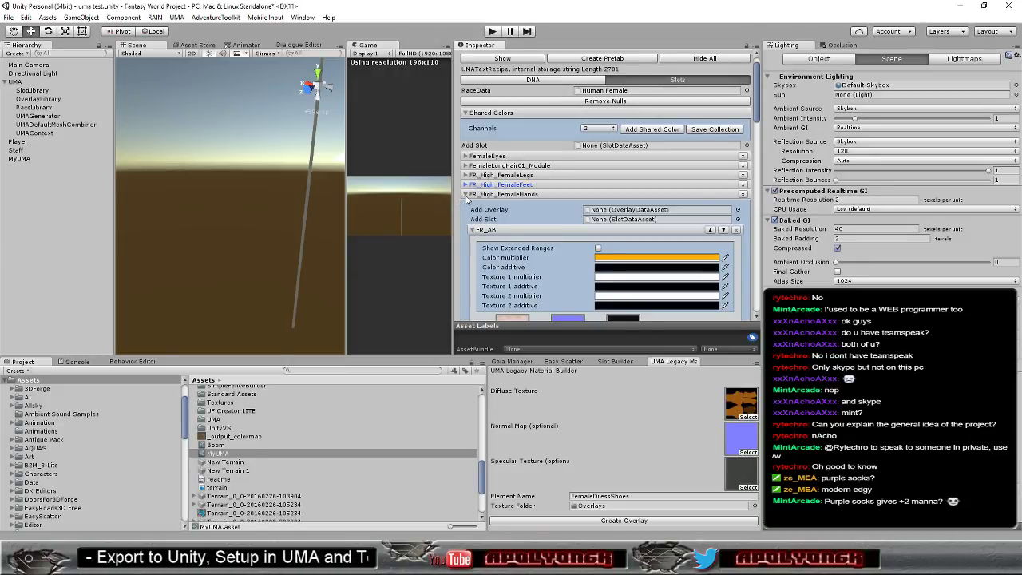
click(465, 194)
click(464, 205)
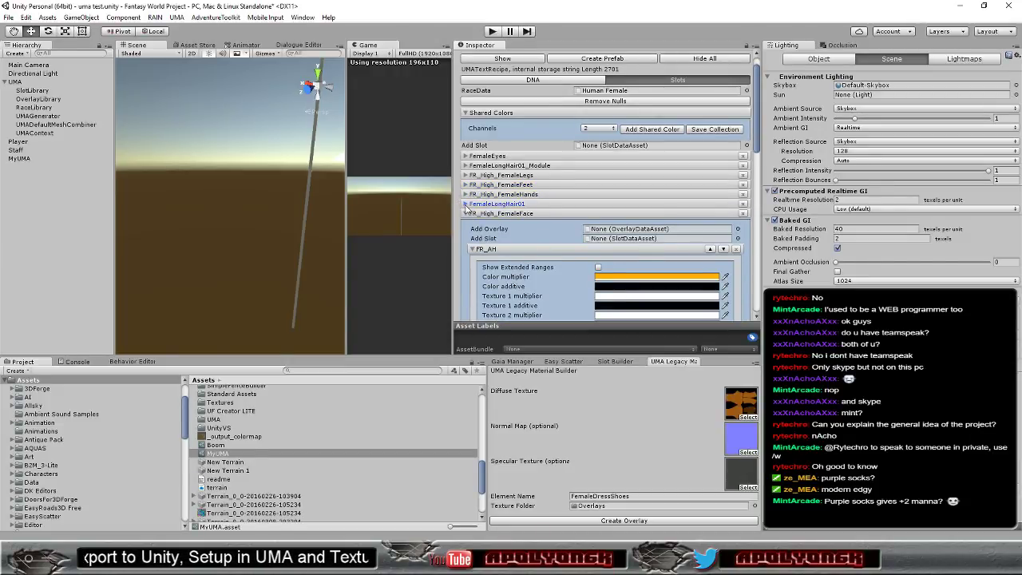
click(465, 214)
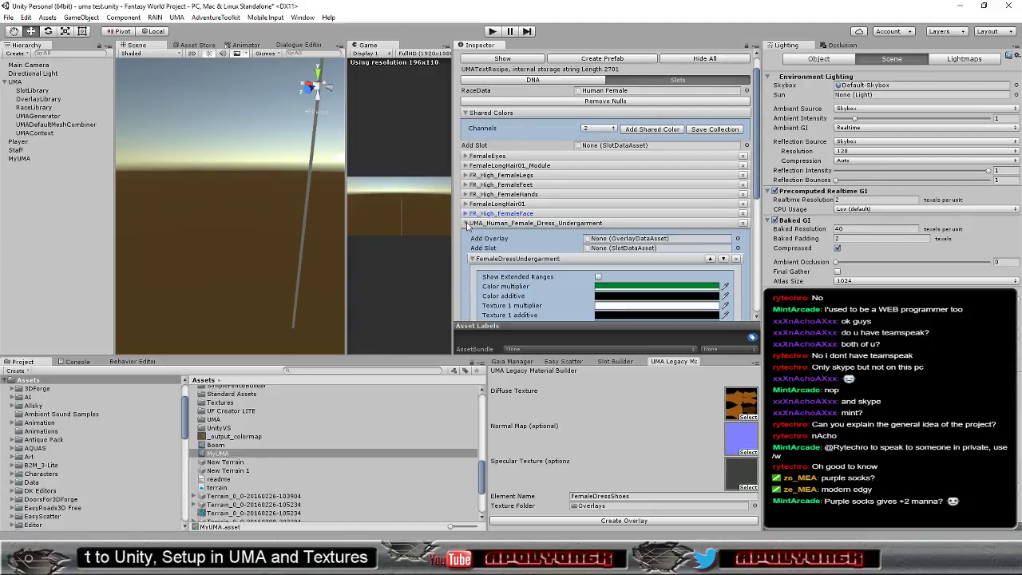
scroll(543, 184, down, 2)
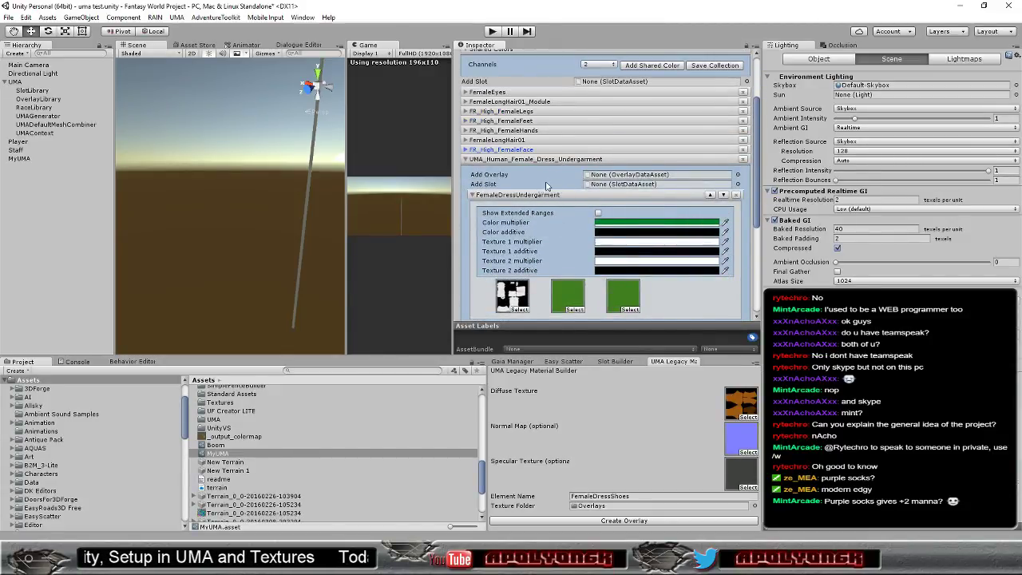
Step: Set the FemaleDressUndergarment overlay's color multiplier to white (FFFFFFFF)
click(619, 228)
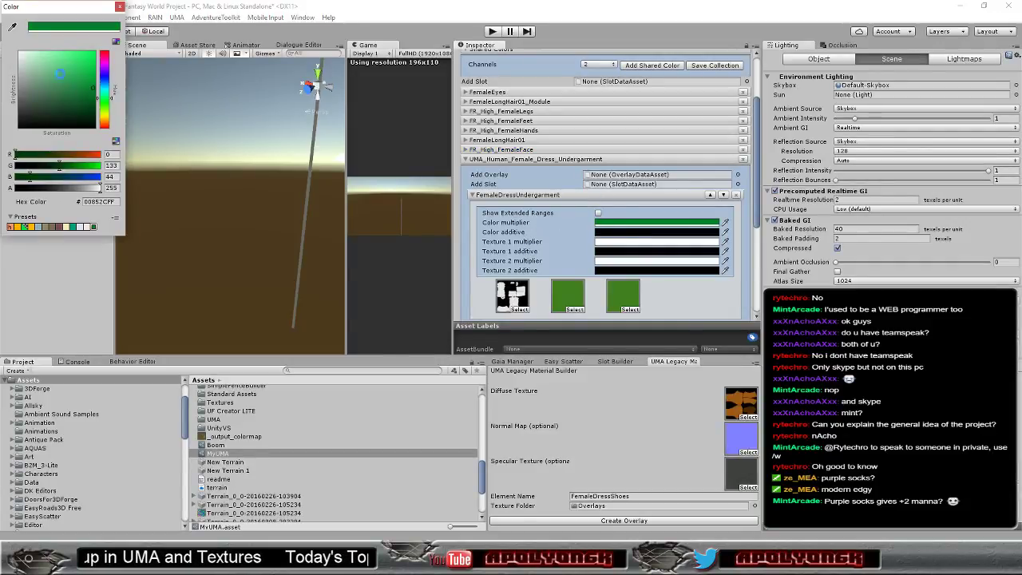
click(19, 54)
drag(19, 54, 8, 49)
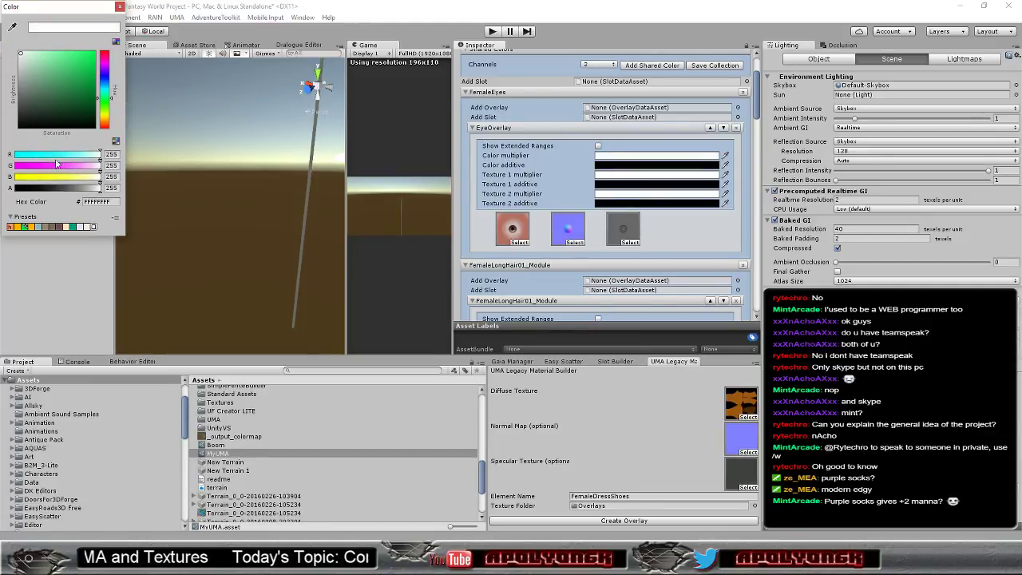
Step: Set the EyeOverlay's color multiplier to a pale tan with RGB 238, 213, 164
click(105, 117)
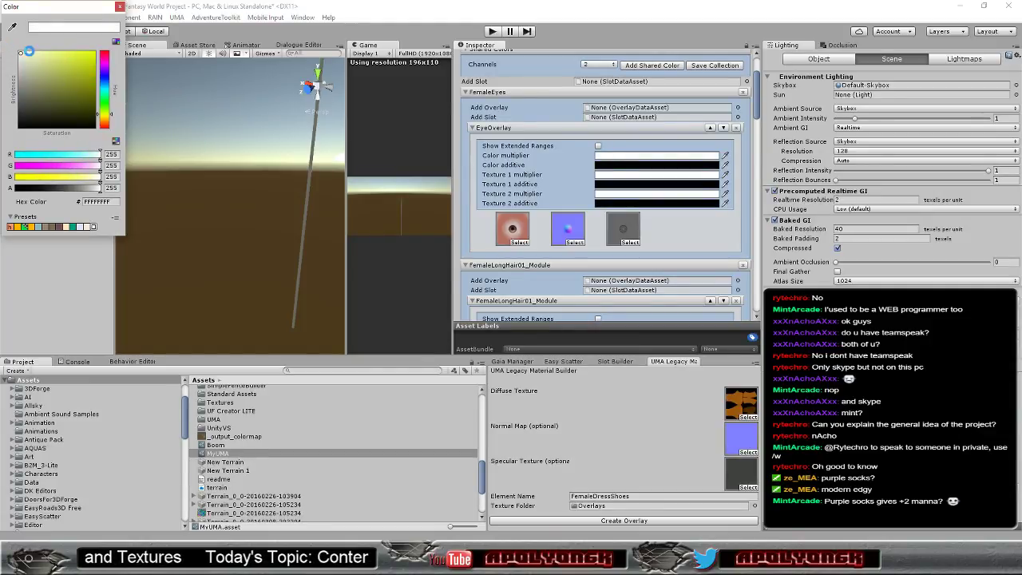
drag(40, 58, 45, 56)
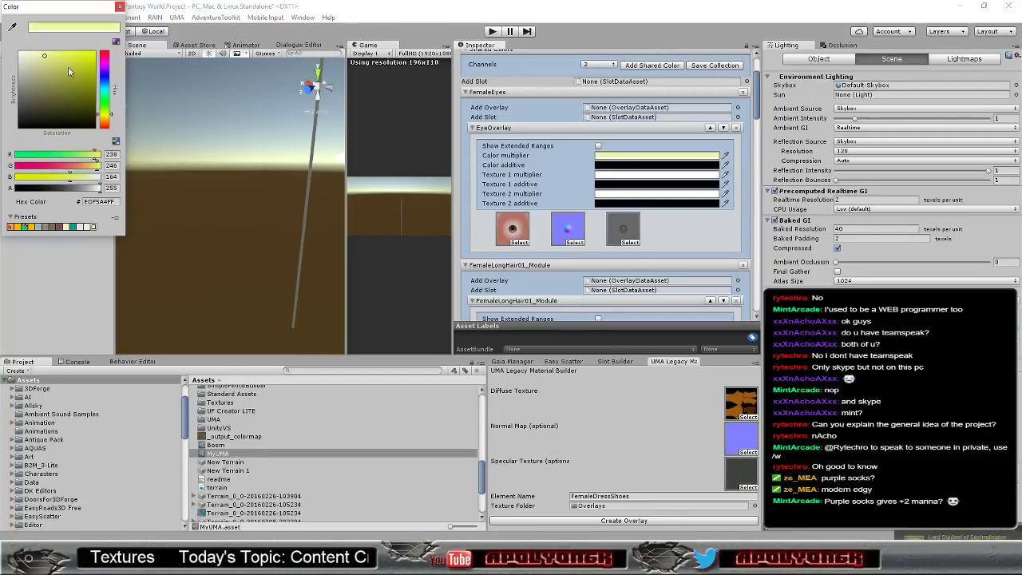
click(91, 167)
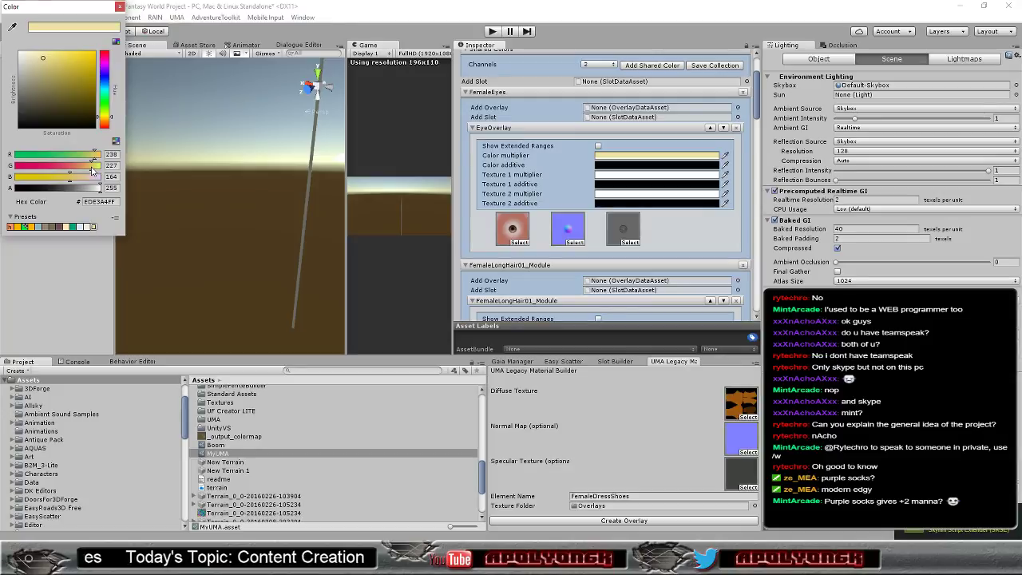
drag(89, 169, 87, 171)
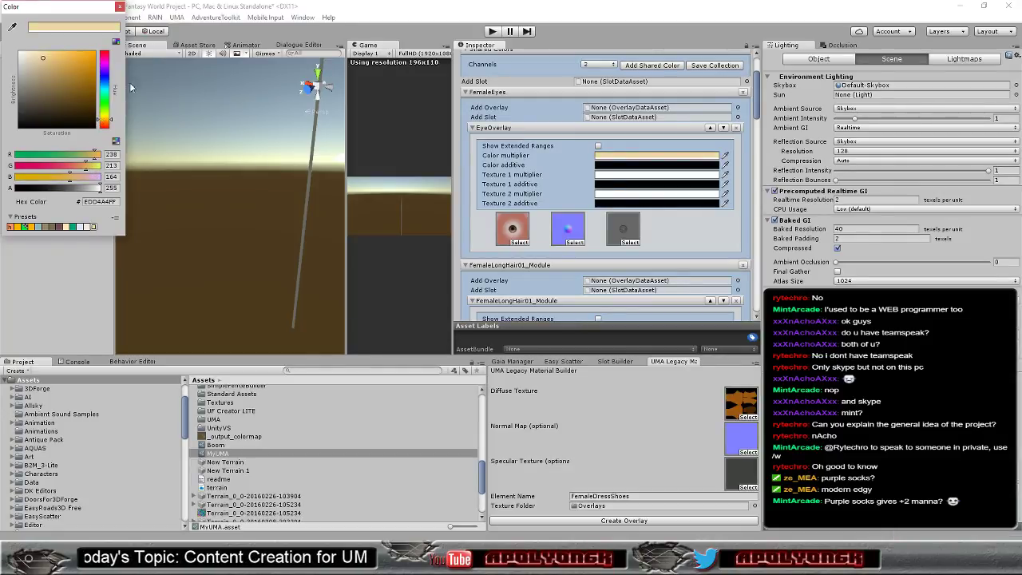
click(119, 7)
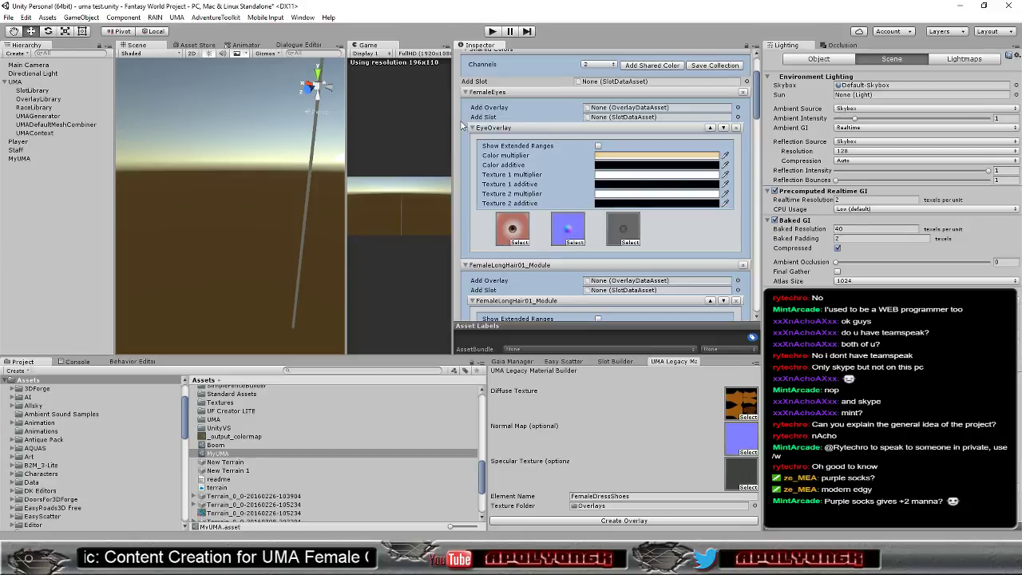
Step: Set the EyeOverlay's color multiplier to white and review the FemaleLongHair01_Module overlay below it
scroll(495, 156, down, 3)
scroll(511, 156, up, 3)
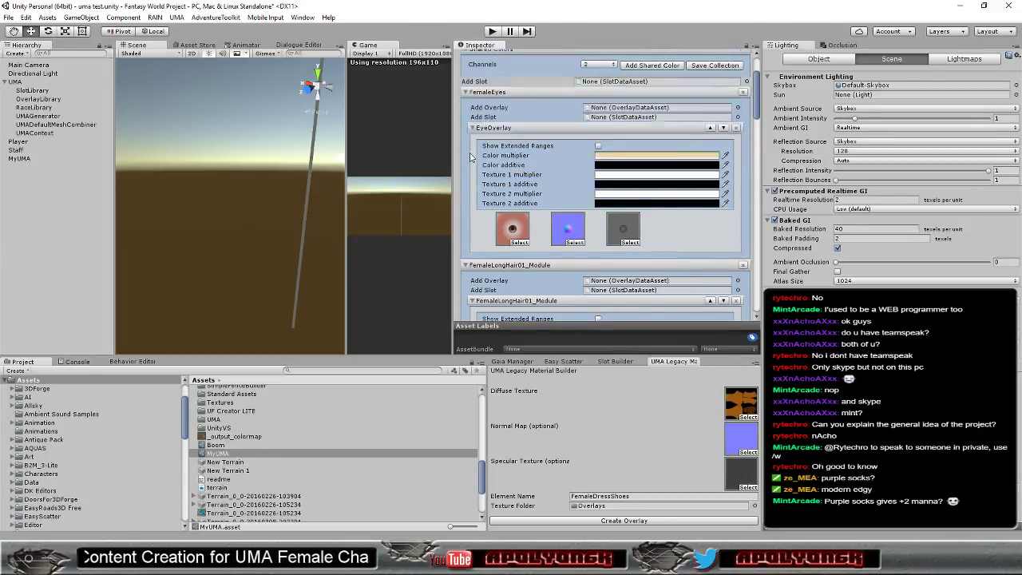
click(624, 159)
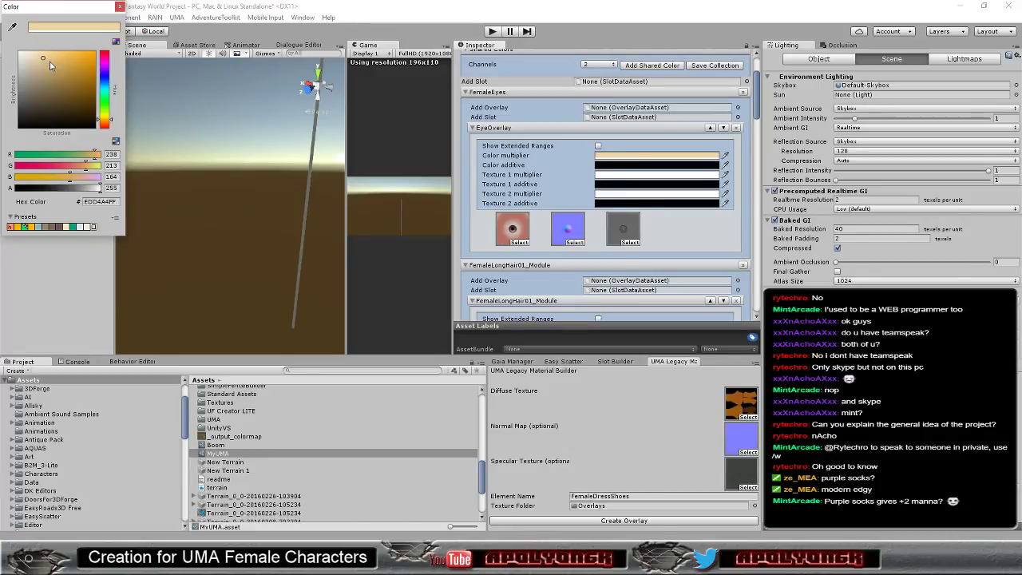
drag(20, 52, 6, 54)
click(120, 6)
scroll(488, 96, down, 3)
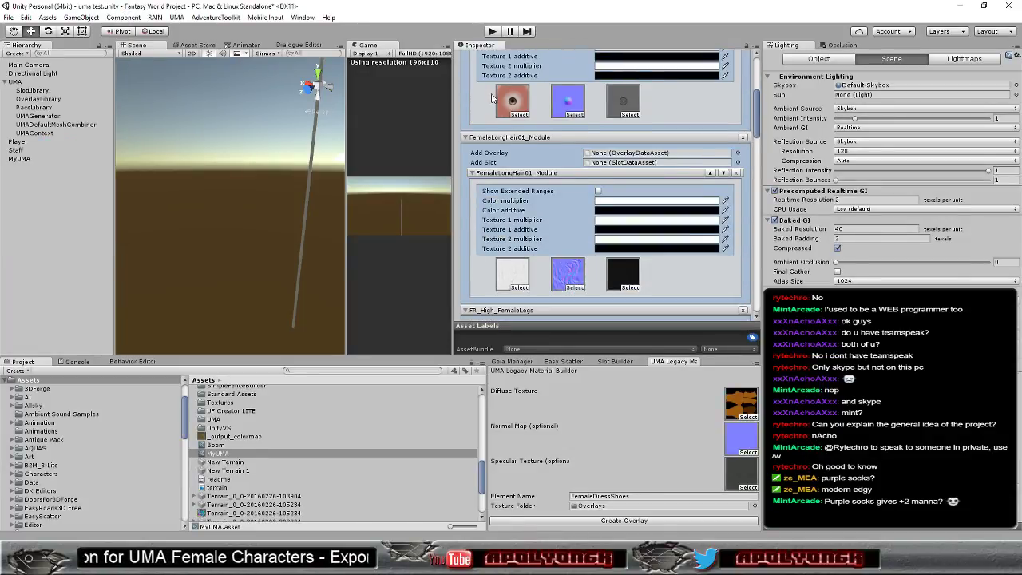
Step: Collapse every slot in the MyUMA recipe, then expand only FR_High_FemaleFeet to inspect it
scroll(495, 100, down, 10)
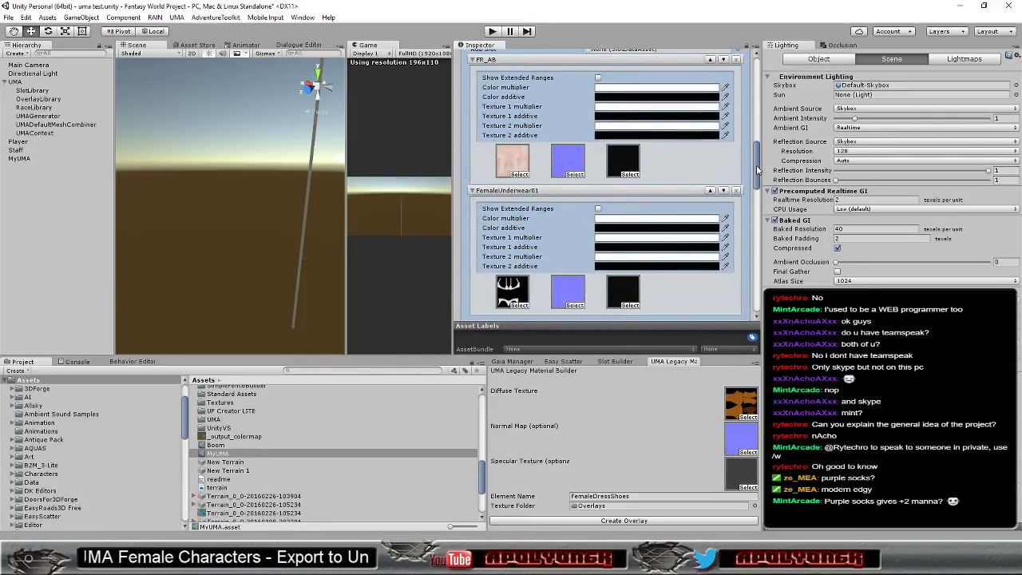
drag(757, 170, 755, 94)
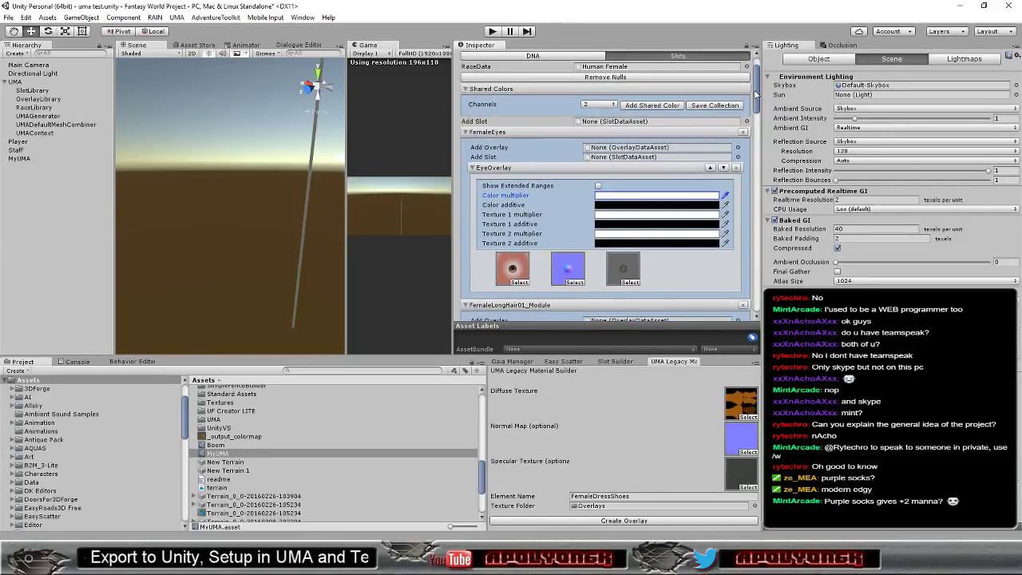
click(465, 132)
click(466, 141)
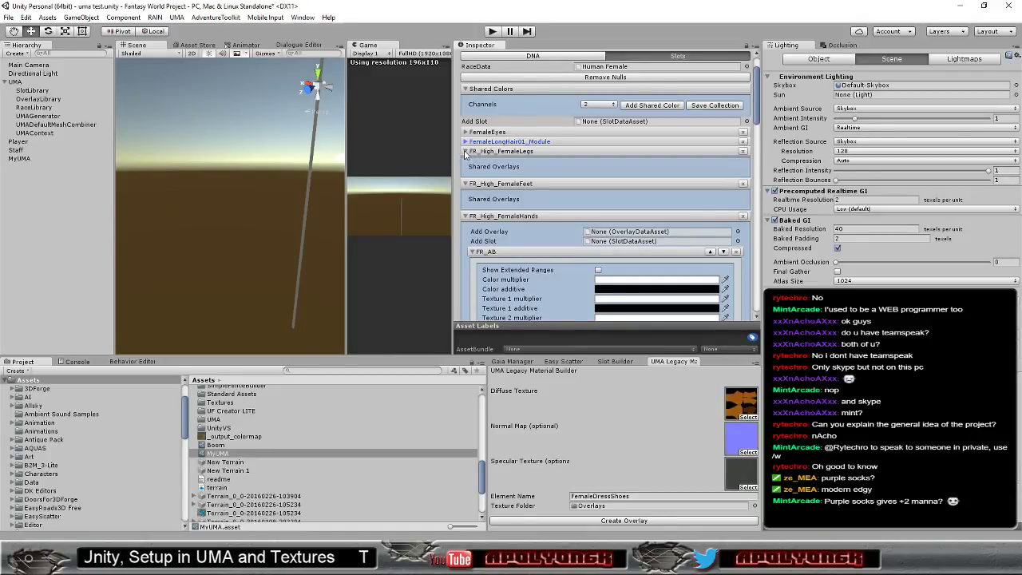
click(465, 152)
click(465, 161)
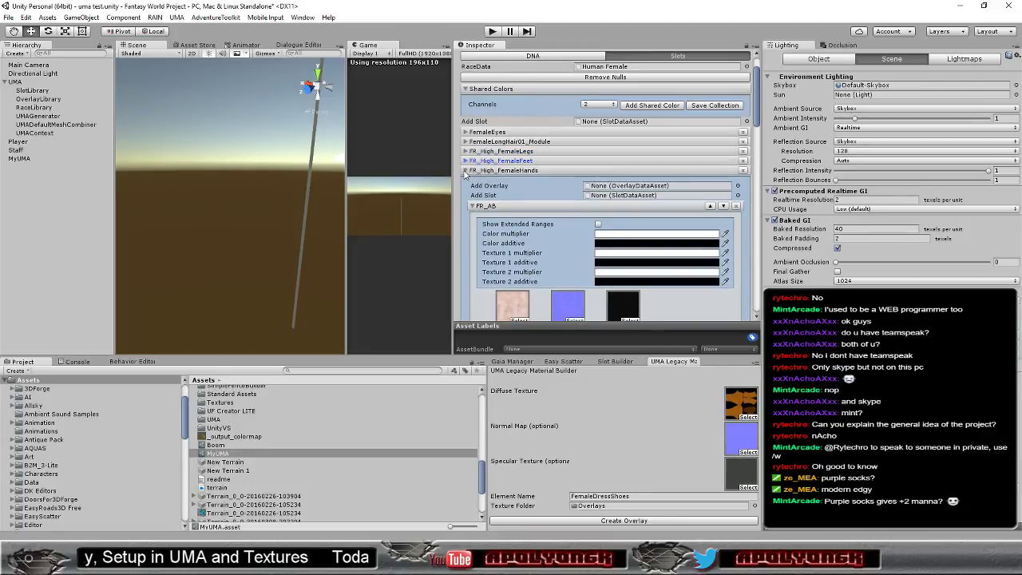
click(466, 170)
click(465, 180)
click(465, 189)
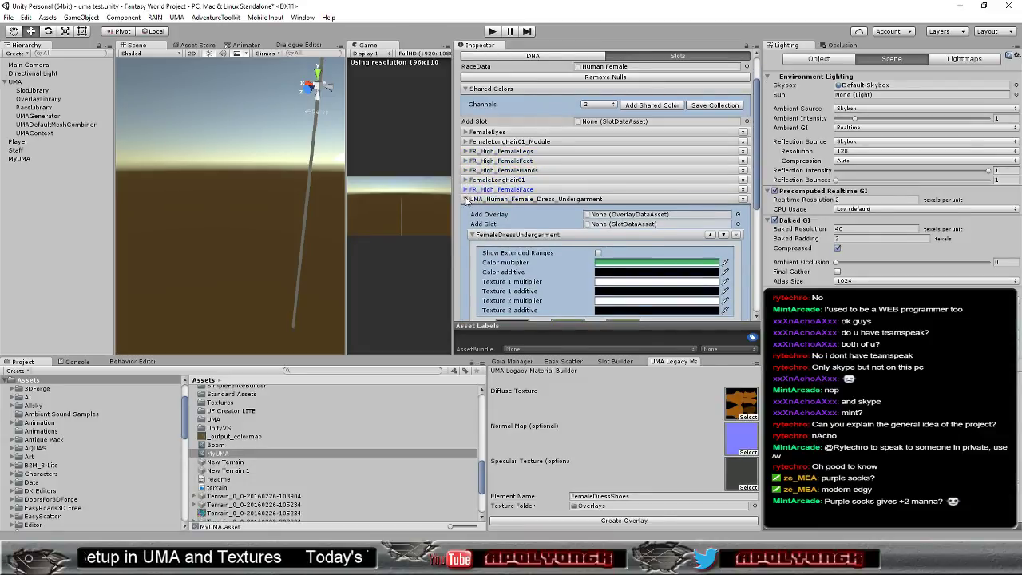
click(466, 199)
click(465, 208)
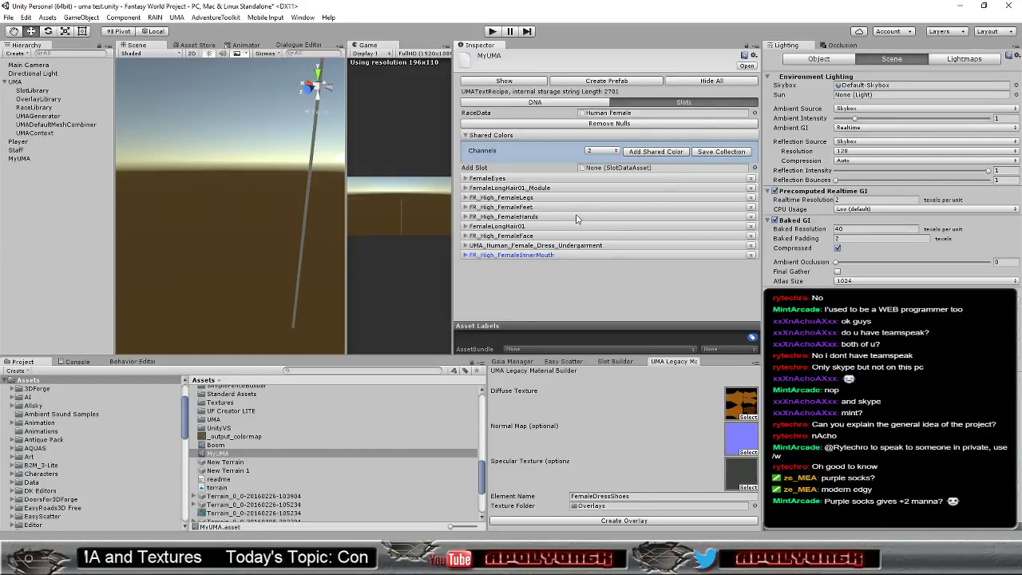
click(465, 208)
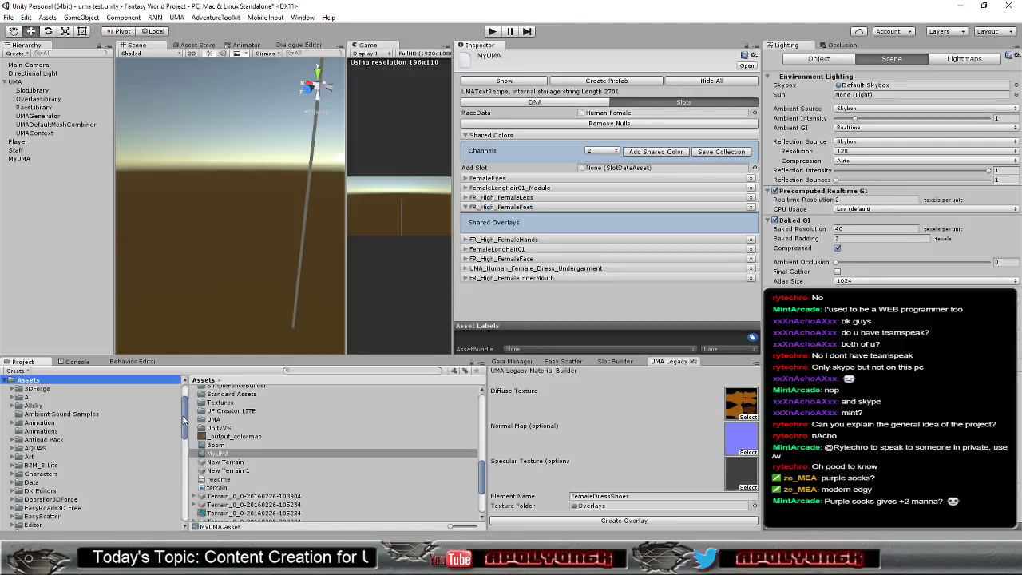
Step: Open the UMA_Human_Female_Dress_Shoes folder inside Models/UMA/Slots
drag(183, 421, 185, 432)
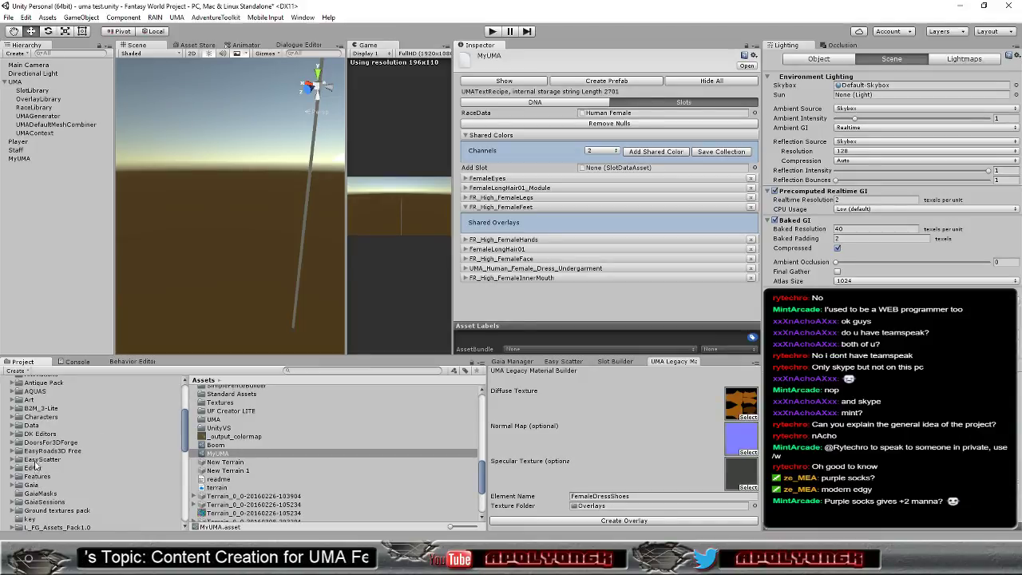
double_click(34, 416)
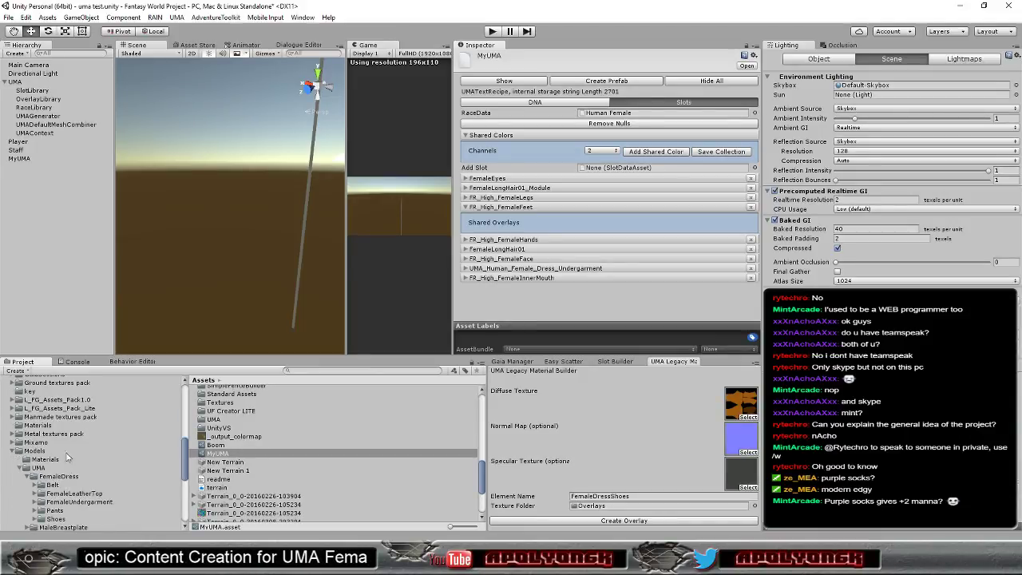
double_click(56, 469)
click(48, 489)
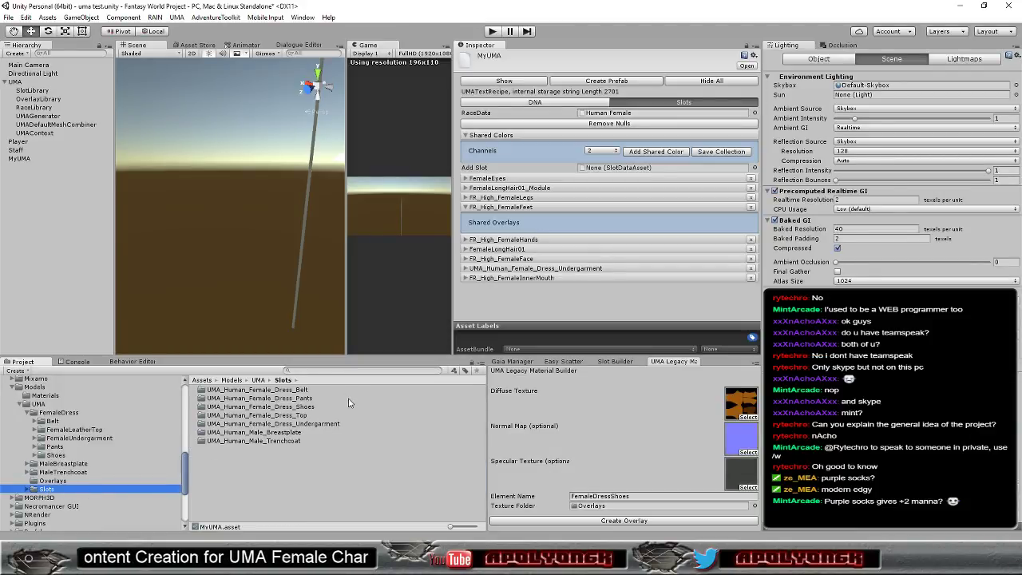
double_click(308, 407)
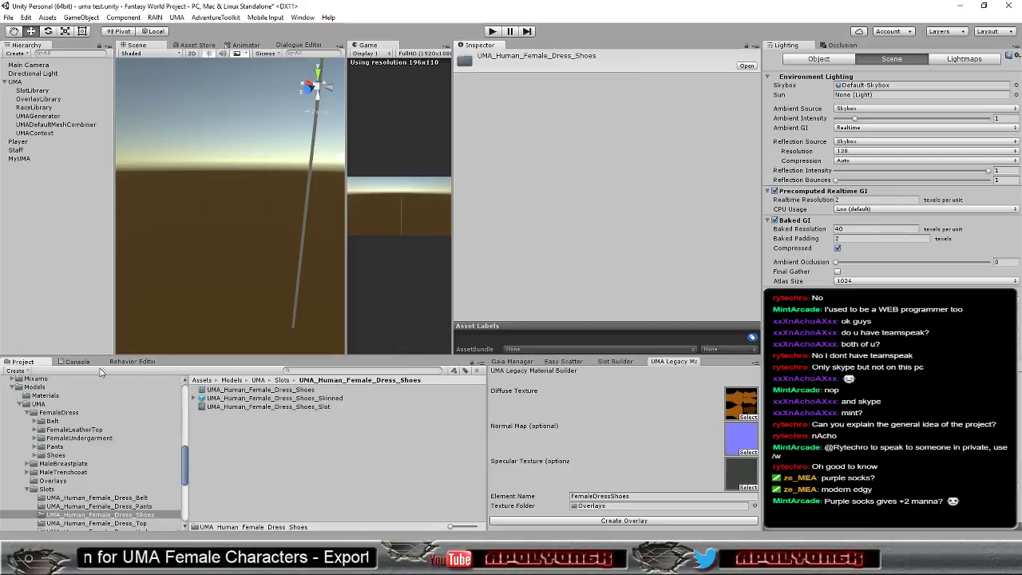
Step: Select the MyUMA recipe in the root Assets folder, lock the Inspector to it and show its slots
drag(188, 463, 189, 413)
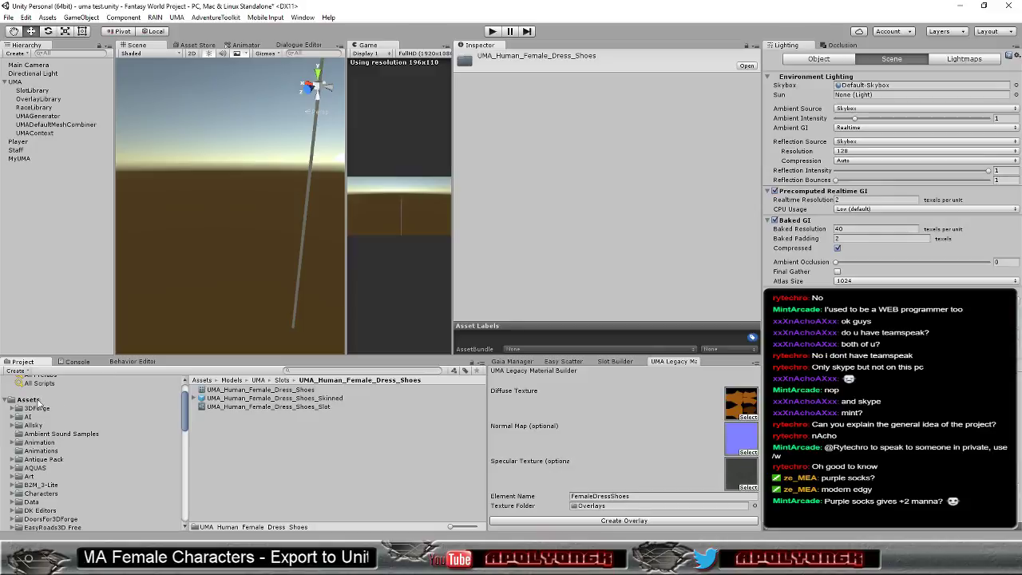
click(38, 401)
scroll(293, 445, down, 10)
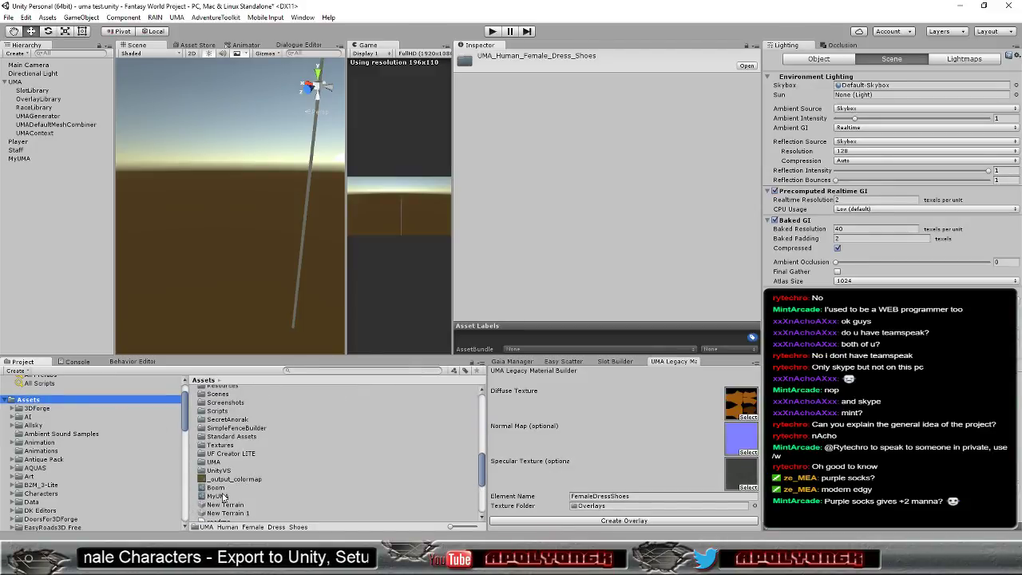
click(220, 495)
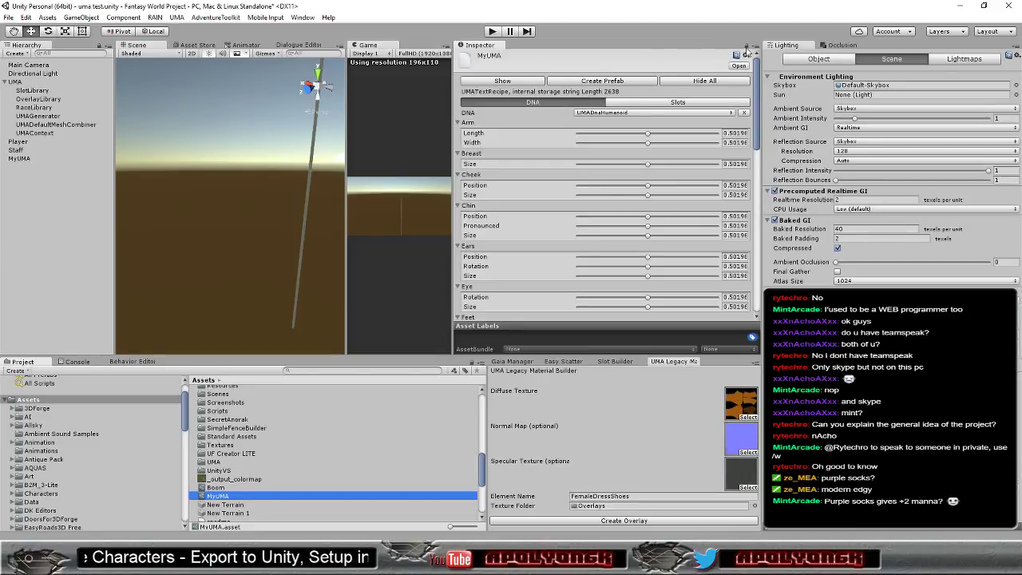
click(747, 49)
click(680, 103)
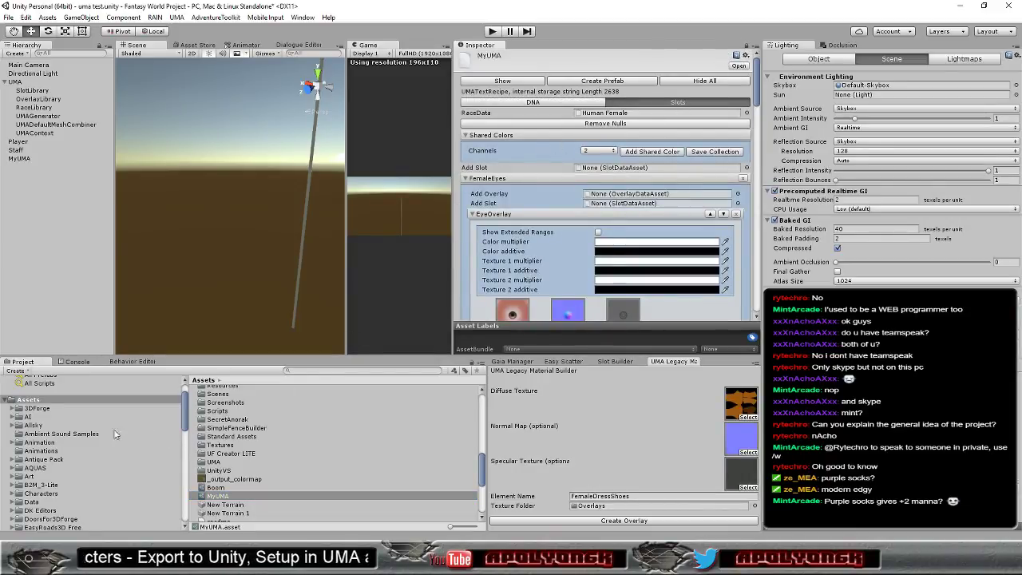
Step: Add the UMA_Human_Female_Dress_Shoes_Slot asset from its folder in Models/UMA/Slots to the MyUMA recipe as a new slot
drag(184, 410, 182, 463)
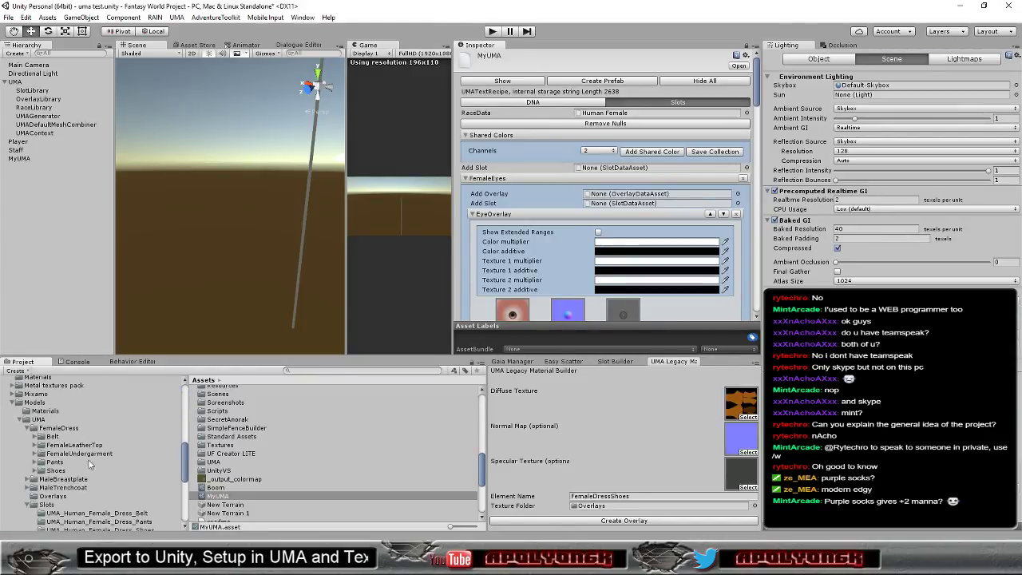
click(50, 505)
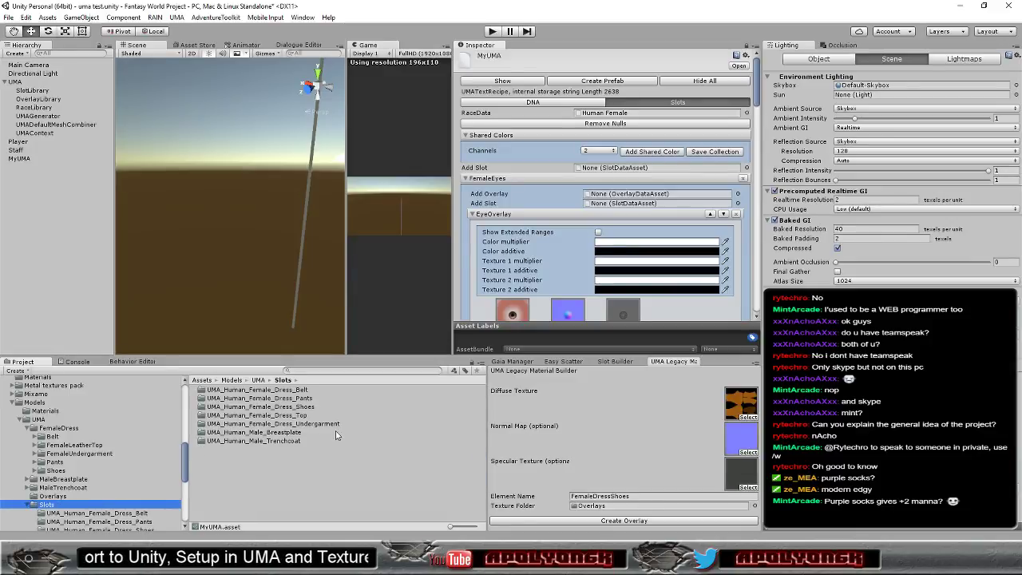
double_click(301, 408)
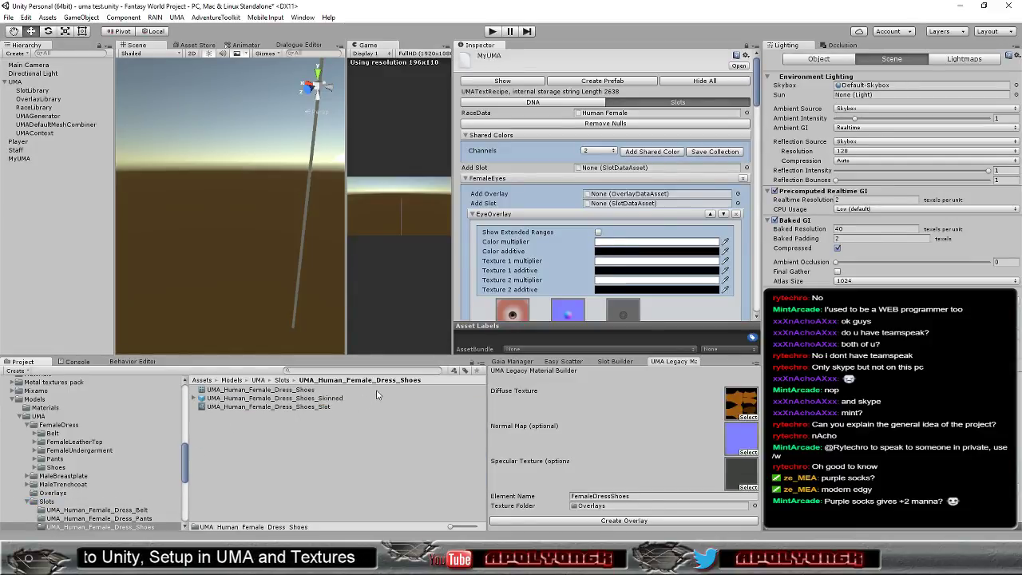
drag(320, 409, 635, 170)
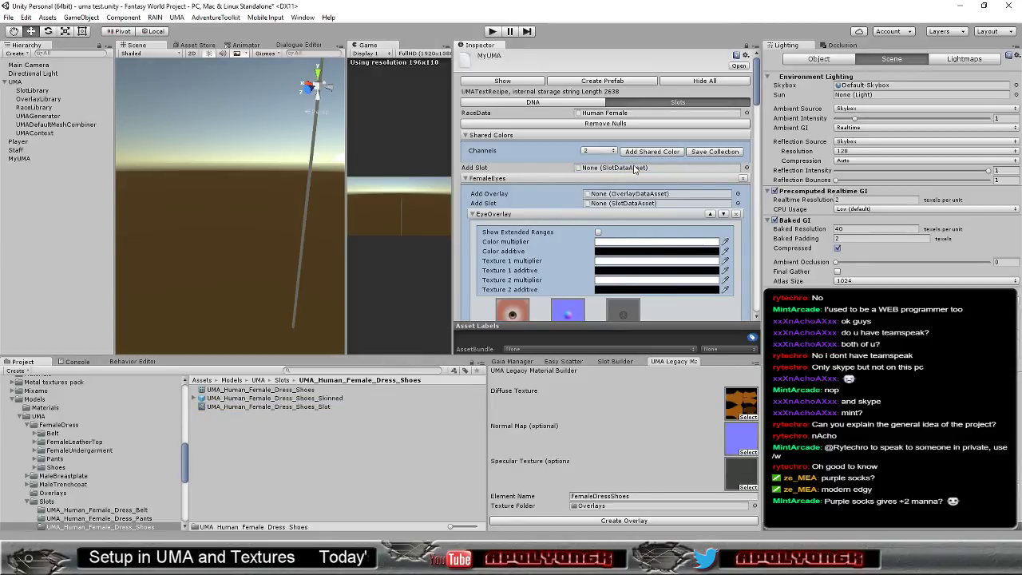
Step: Collapse the recipe's slots from FemaleEyes through FR_High_FemaleInnerMouth, leaving UMA_Human_Female_Dress_Shoes expanded
click(466, 178)
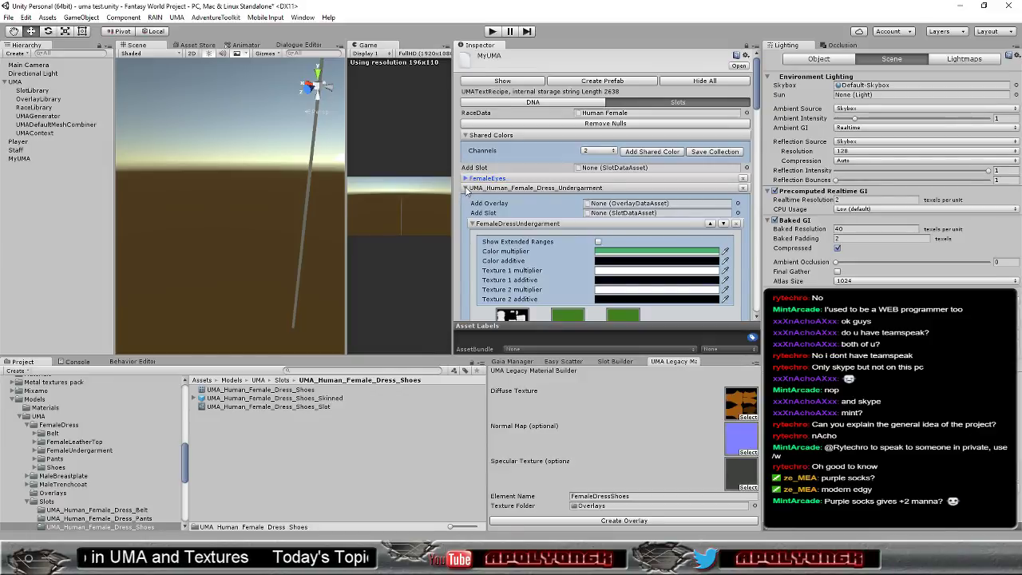
click(466, 188)
click(466, 197)
click(466, 207)
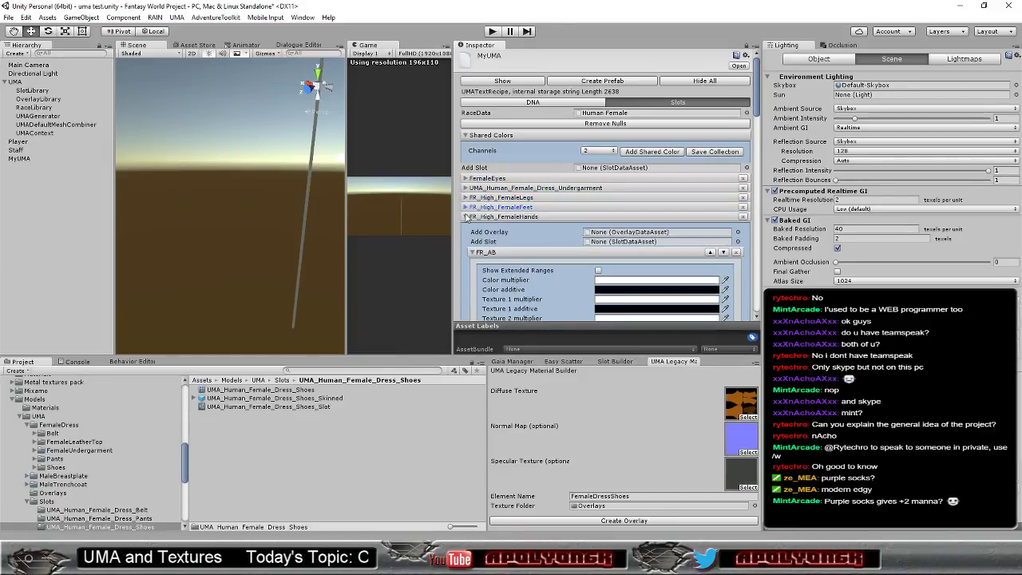
click(466, 217)
click(466, 227)
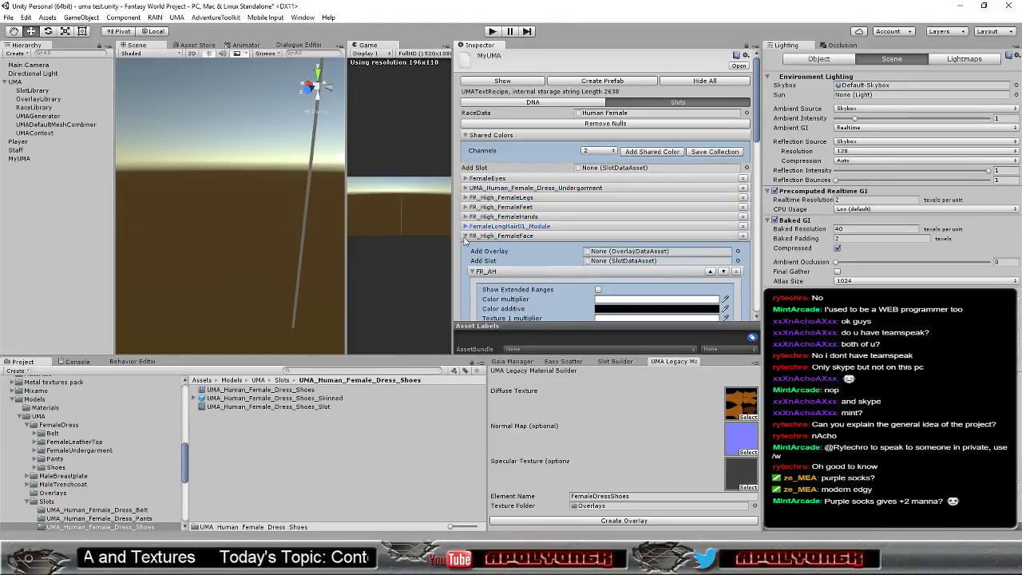
click(466, 236)
click(466, 246)
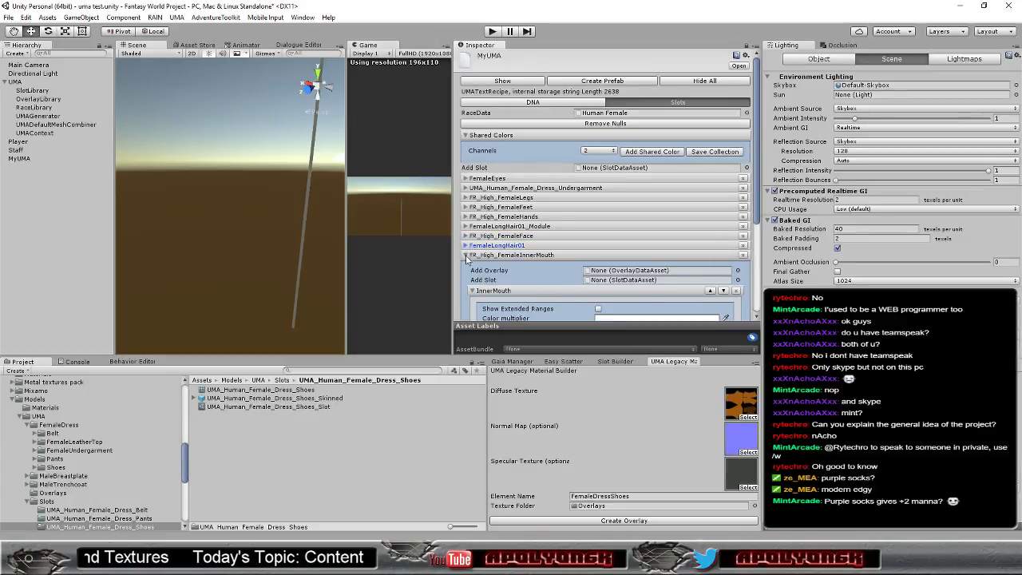
click(466, 255)
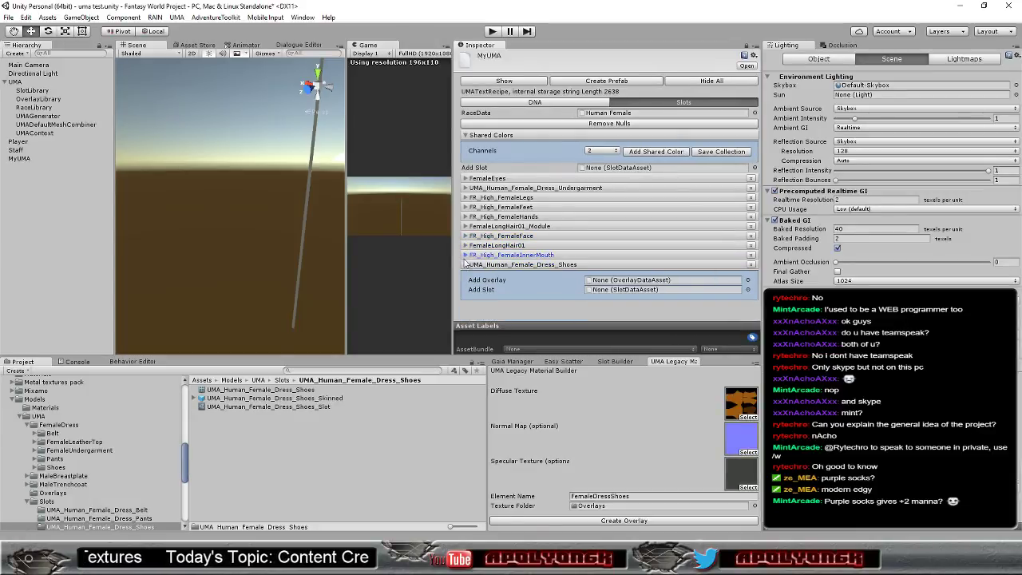
Step: Add the FemaleDressShoes overlay to the UMA_Human_Female_Dress_Shoes slot, searching the overlay assets for "dress"
click(748, 281)
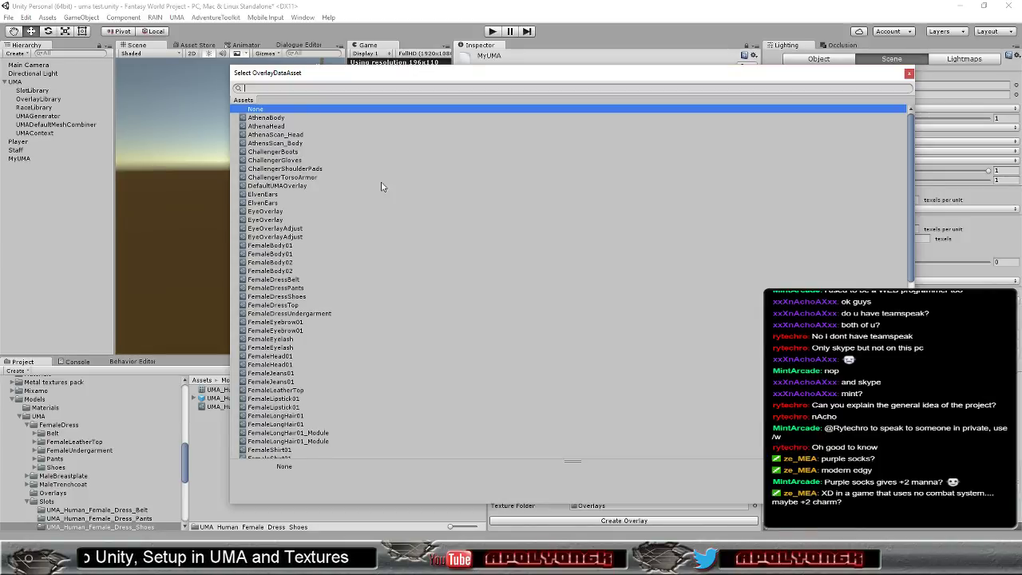
text(dress)
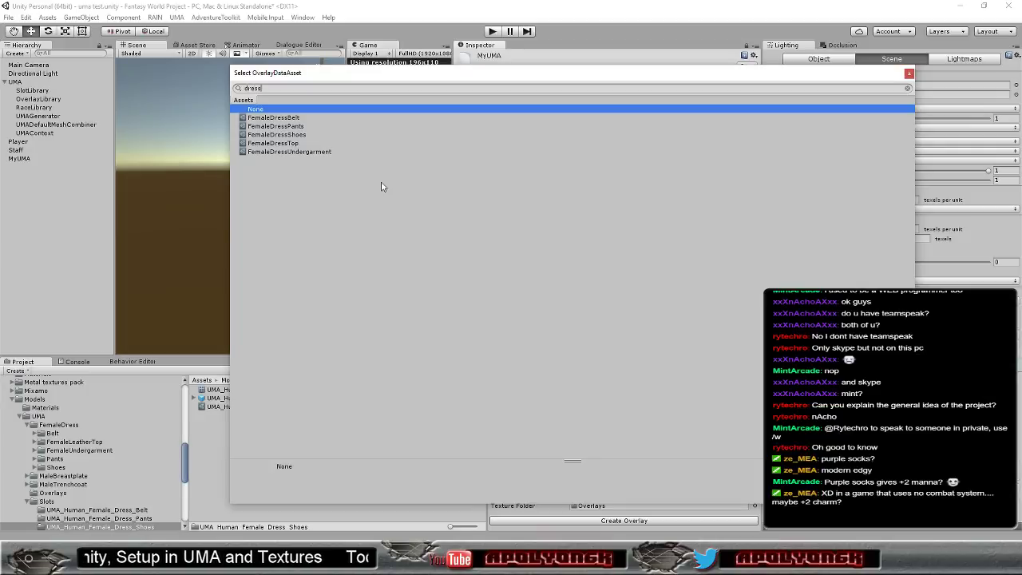
double_click(301, 136)
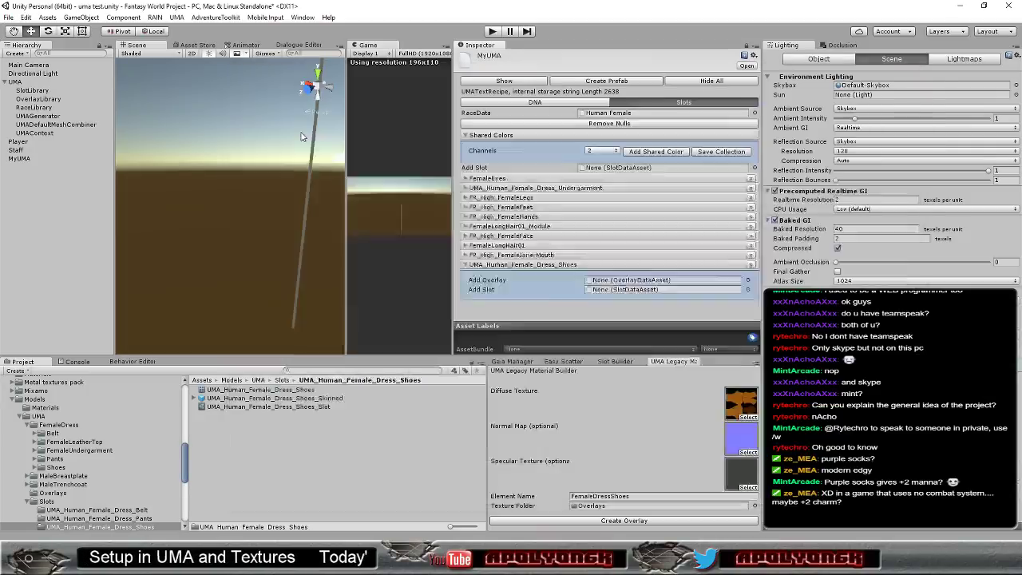
Step: Collapse all slots above UMA_Human_Female_Dress_Shoes and review the FemaleDressShoes overlay in the expanded shoes slot
click(466, 178)
click(466, 187)
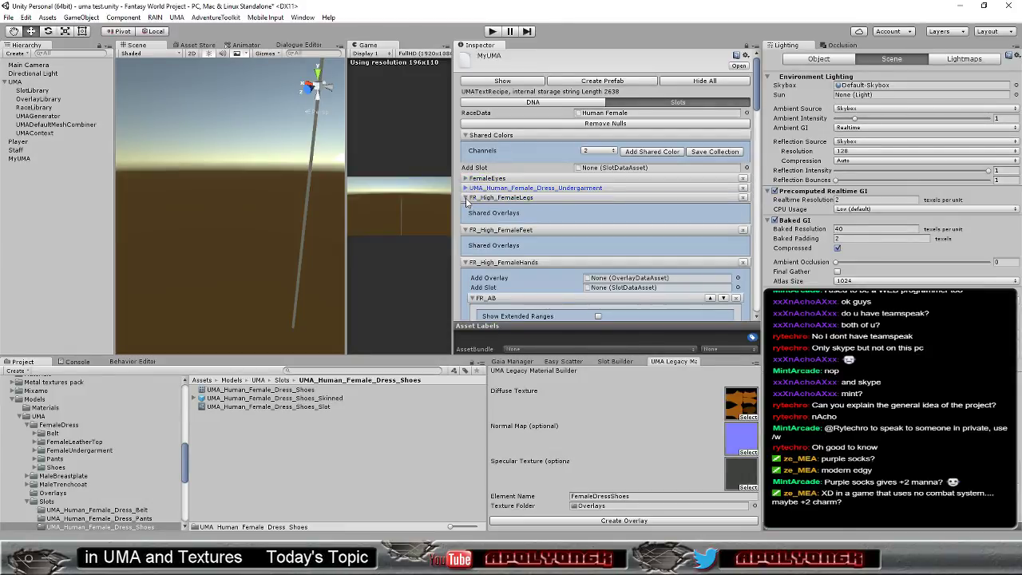
click(466, 197)
click(466, 207)
click(465, 216)
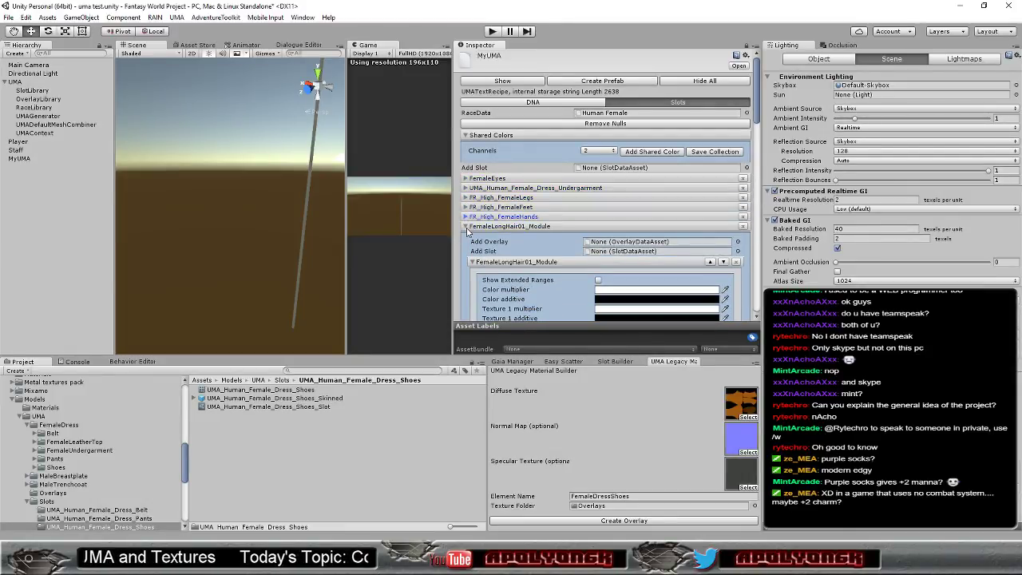
click(466, 226)
click(466, 236)
click(466, 245)
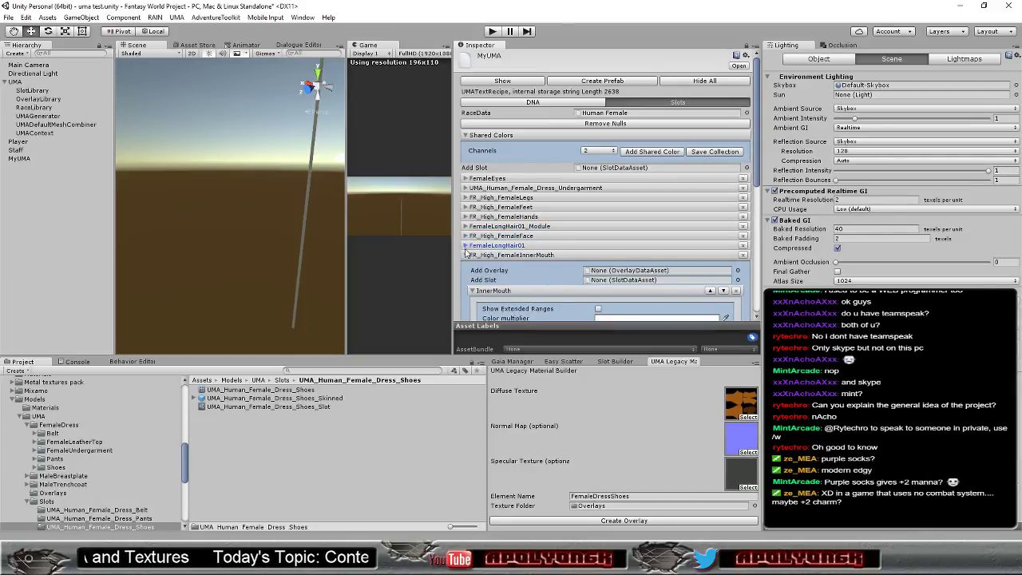
click(466, 255)
click(466, 264)
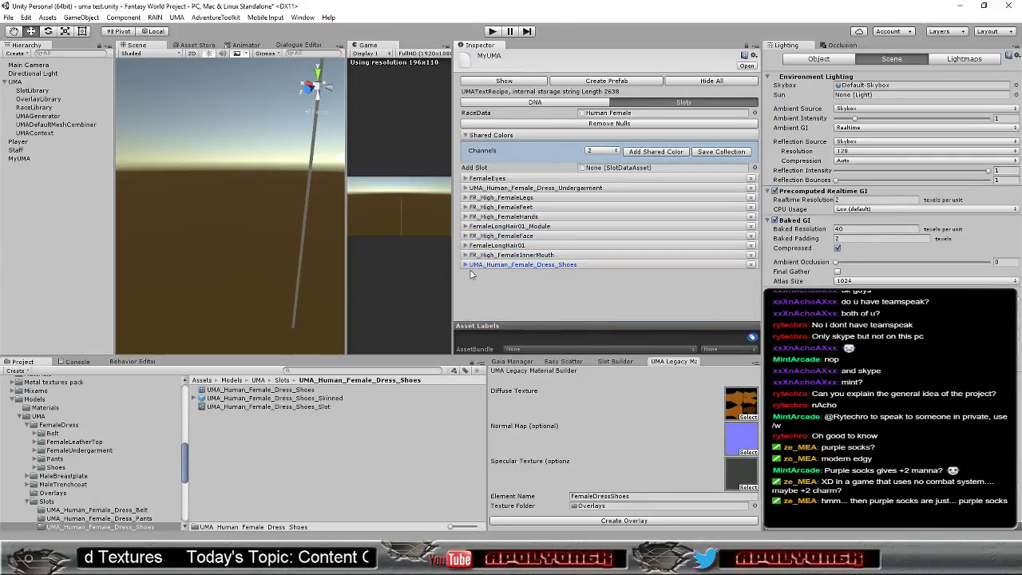
click(466, 264)
scroll(543, 249, down, 5)
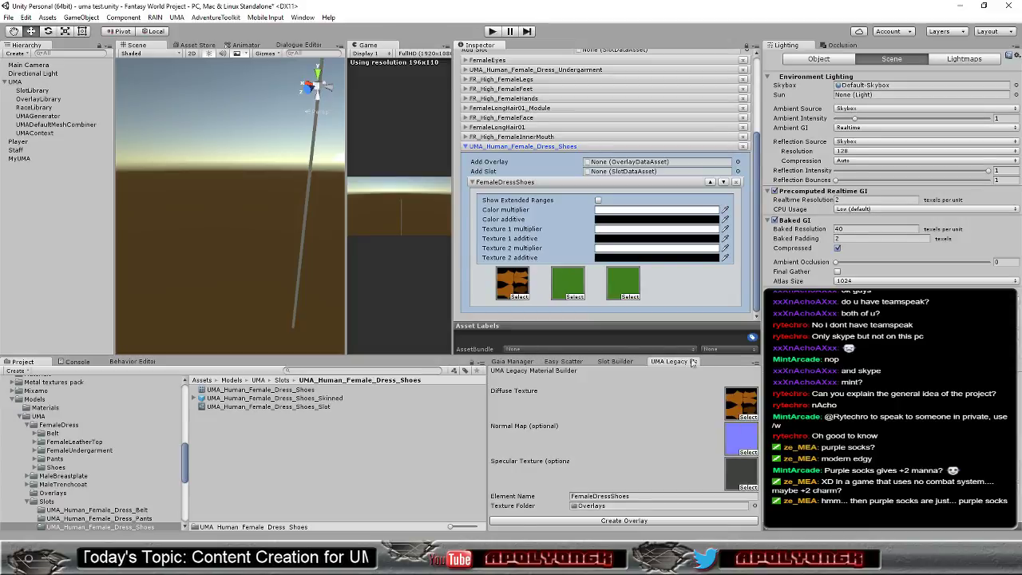
Step: Expand the FR_High_FemaleFeet slot to check it and remove it from the MyUMA recipe
drag(722, 355, 722, 358)
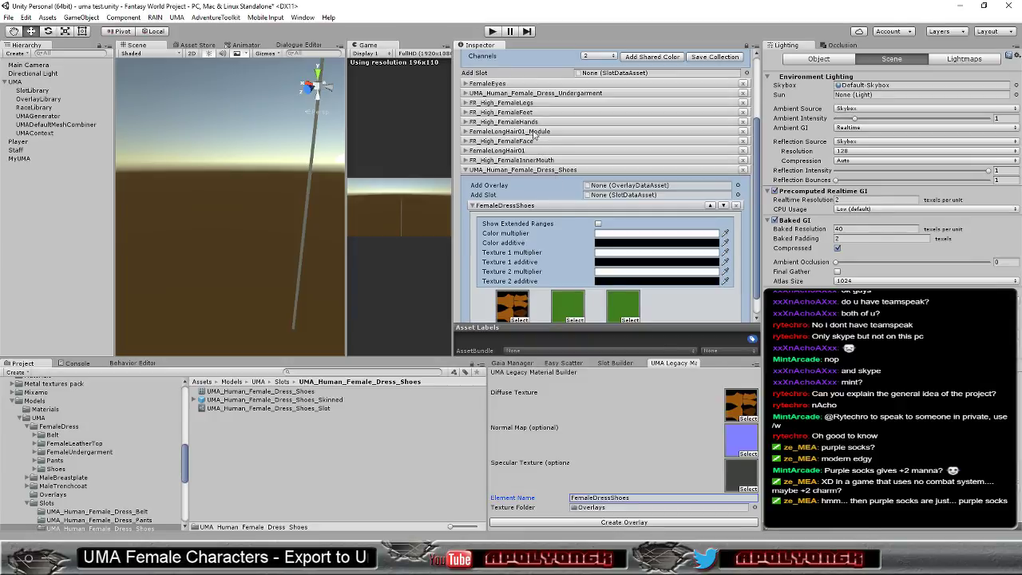
click(466, 113)
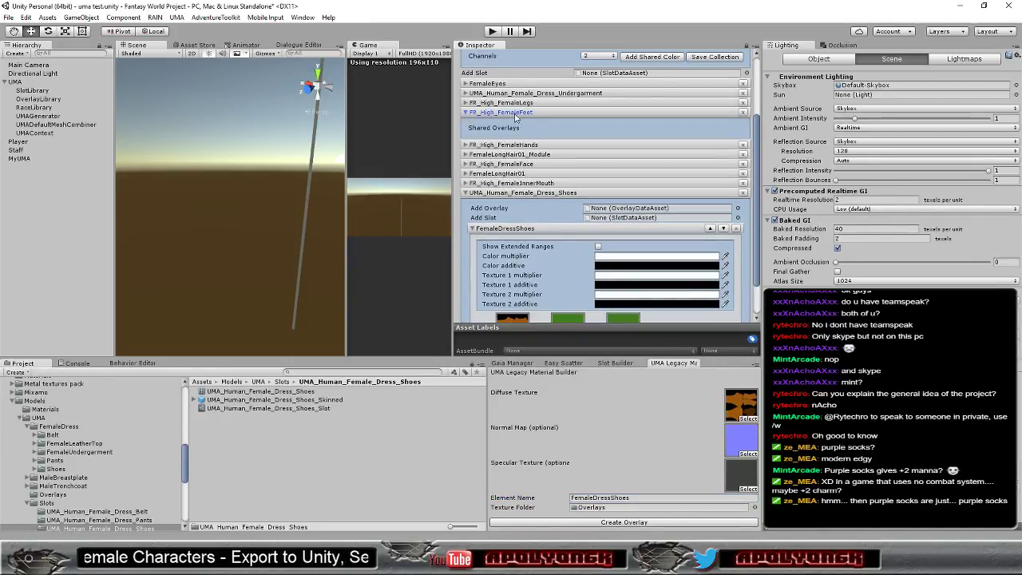
click(742, 113)
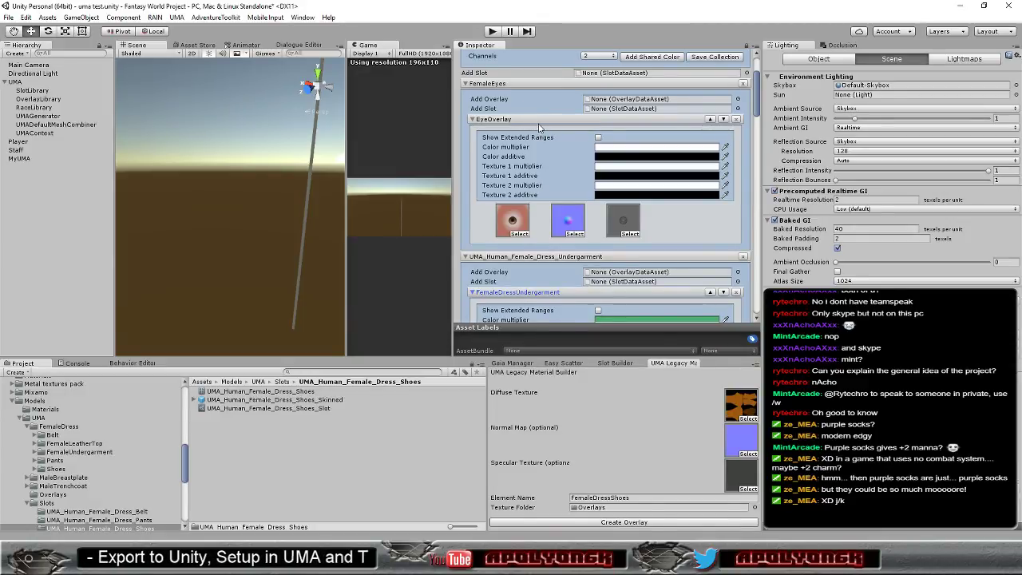
Step: Run the scene to check the dress shoes and dress on the female character, and stop the playback
click(491, 31)
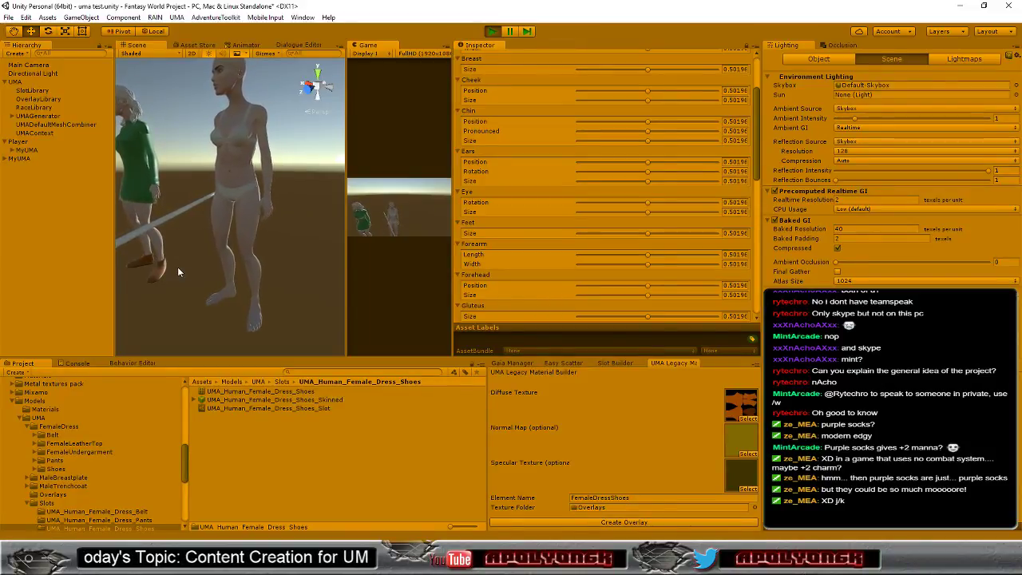
click(492, 32)
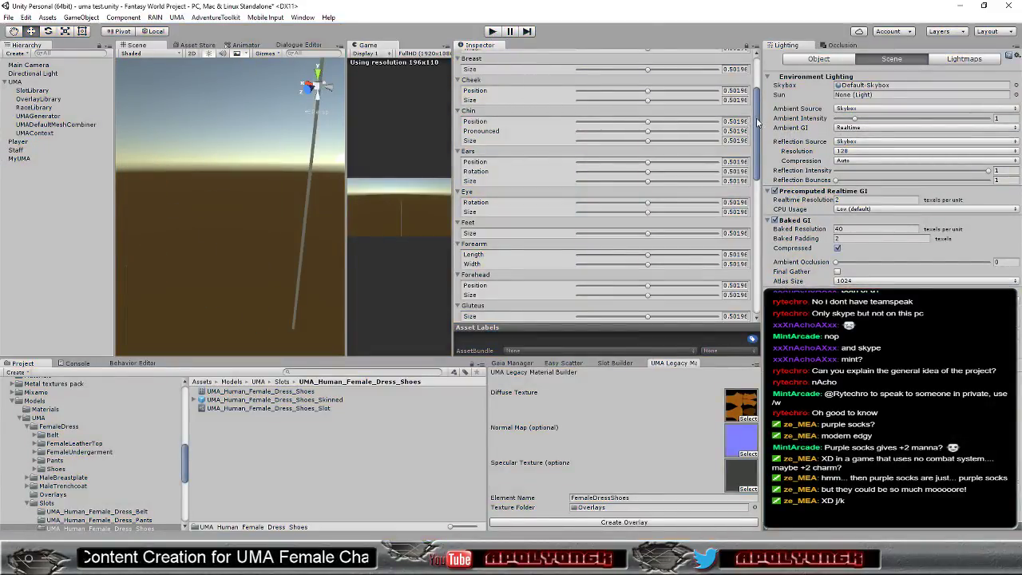
Step: Set the FemaleDressUndergarment overlay's color multiplier to white (FFFFFFFF) in the MyUMA recipe's UMA_Human_Female_Dress_Undergarment slot
drag(759, 122, 761, 83)
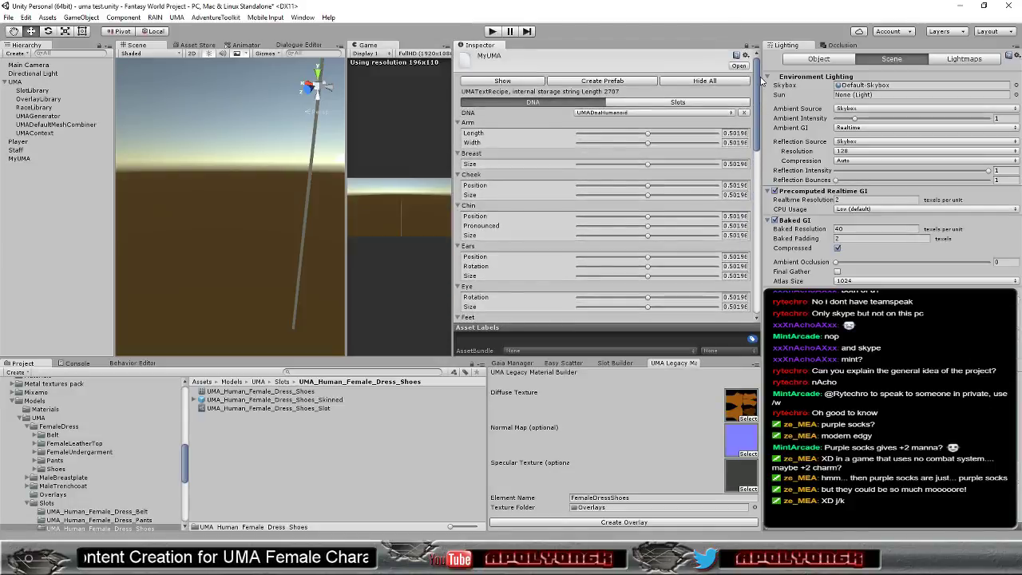
click(676, 103)
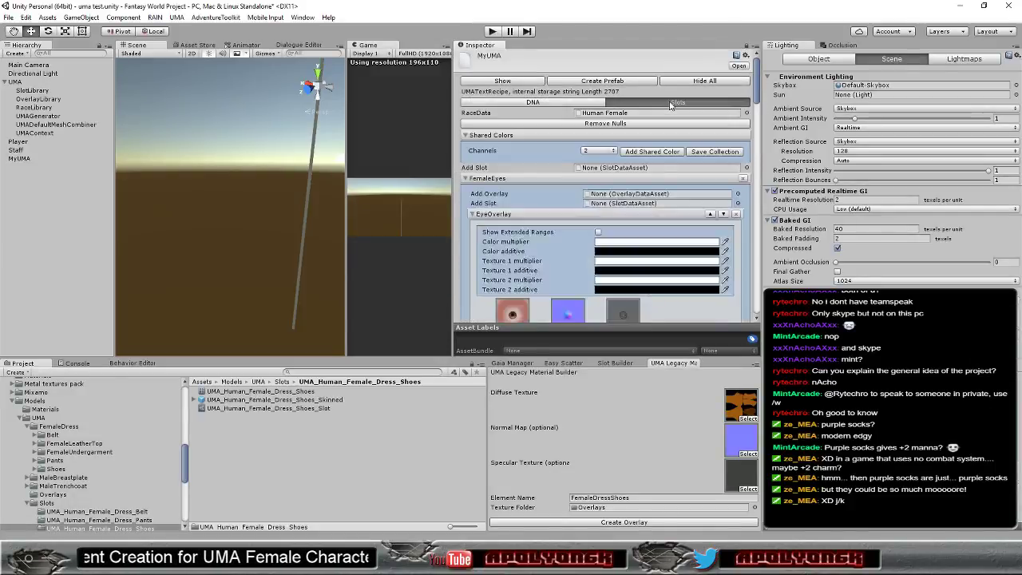
click(465, 178)
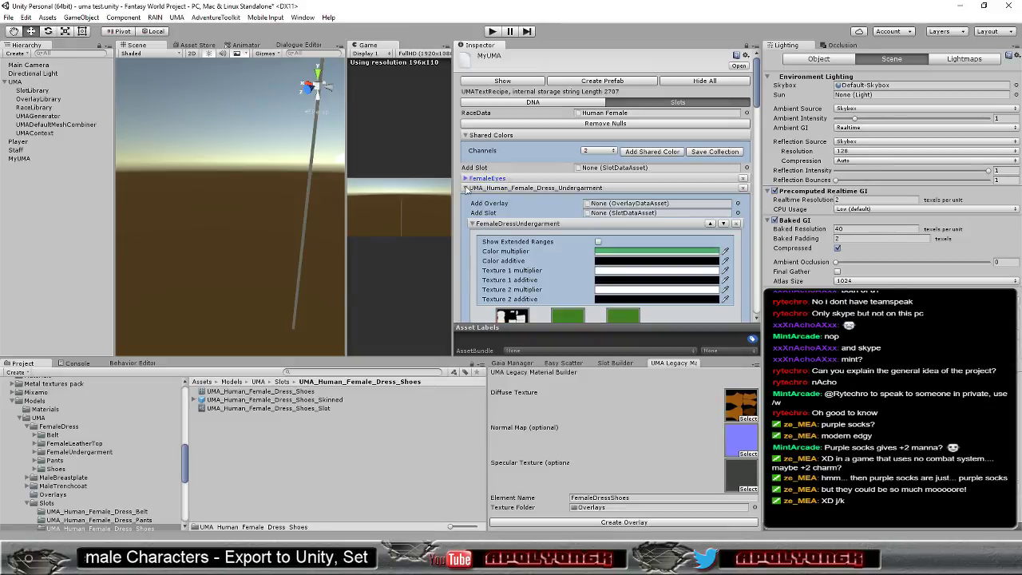
scroll(527, 204, down, 4)
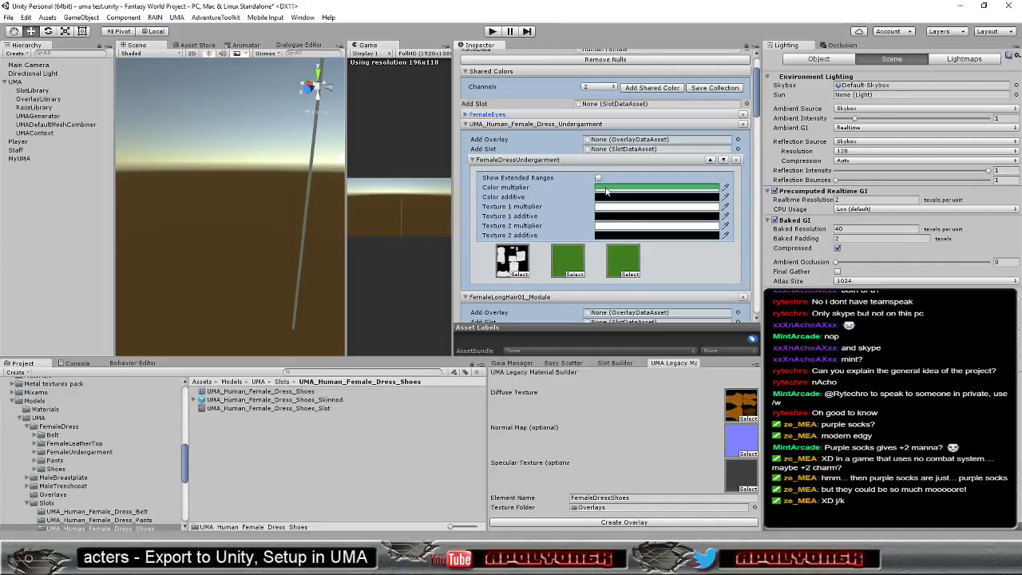
click(606, 188)
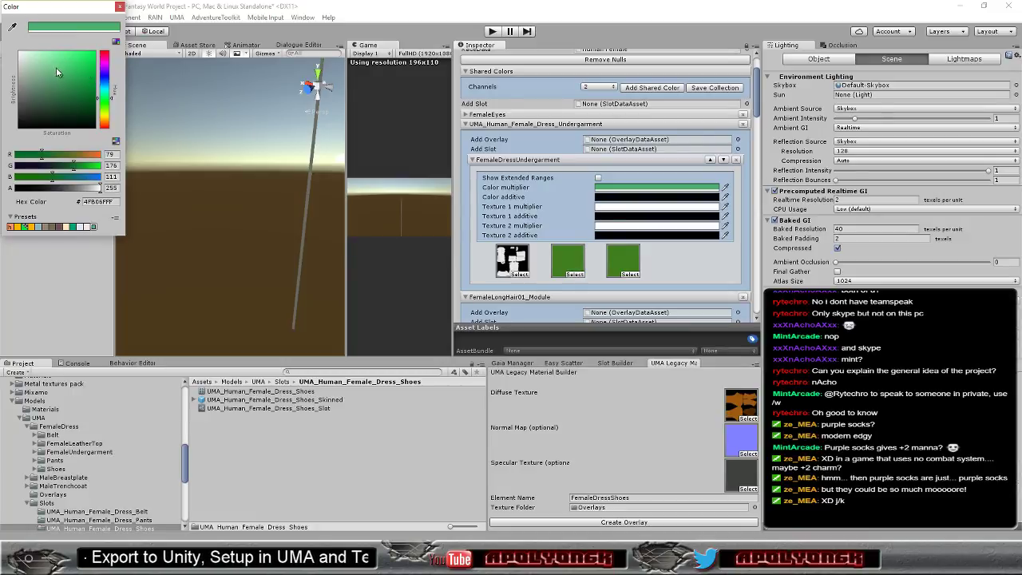
click(19, 55)
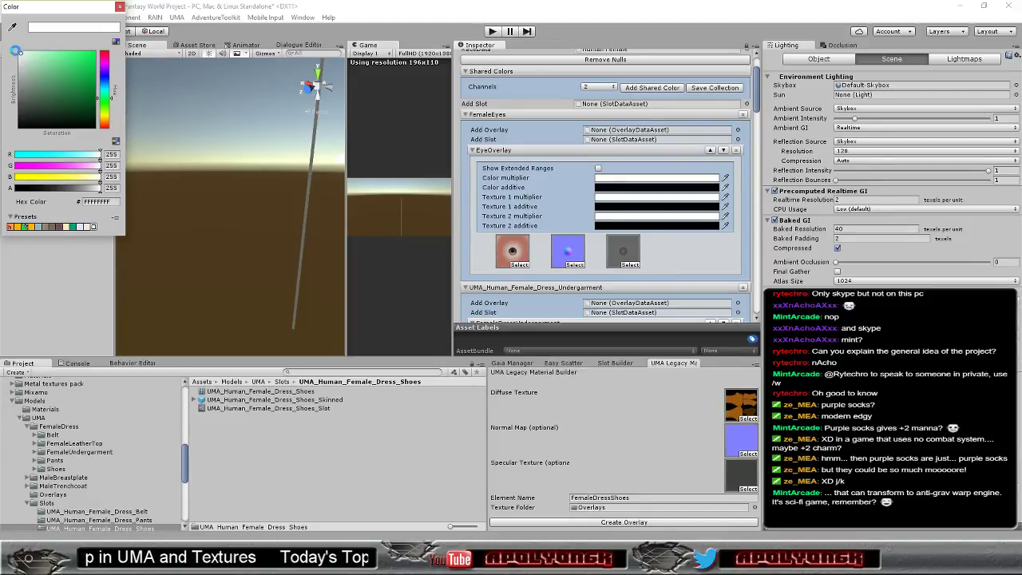
click(119, 7)
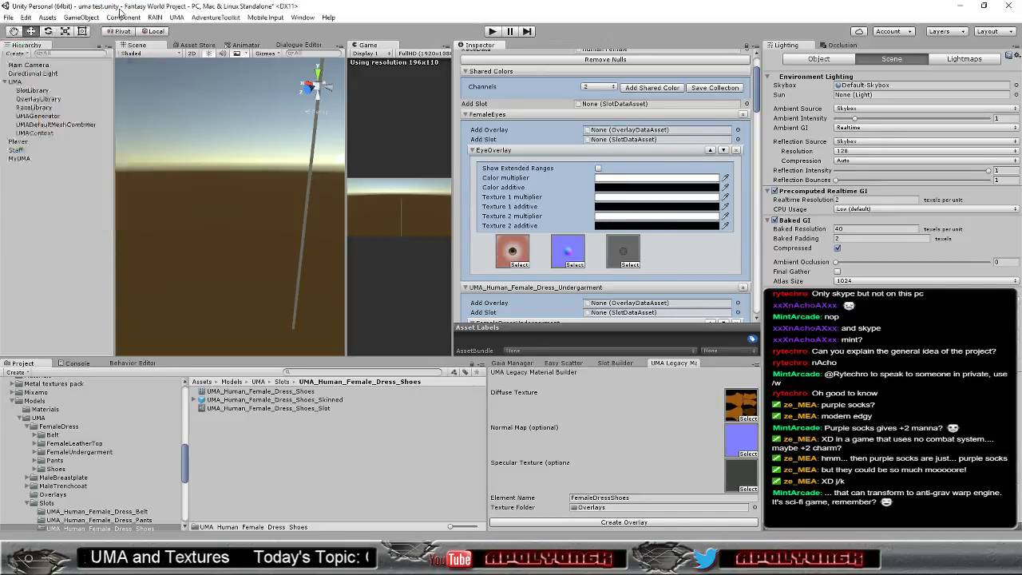
Step: Collapse the slots above FR_High_FemaleLegs and remove FR_High_FemaleLegs from the MyUMA recipe
click(465, 115)
click(465, 125)
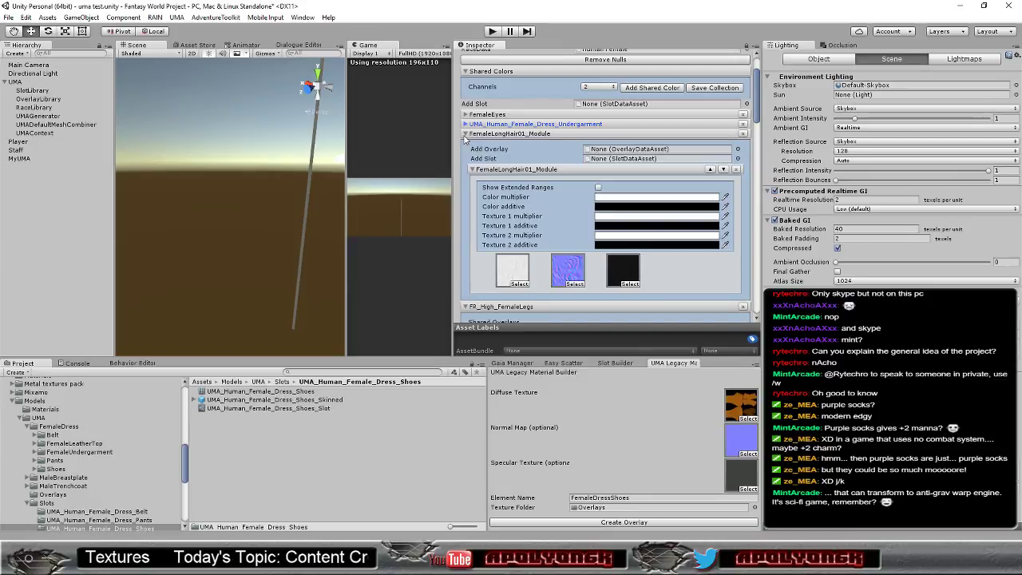
click(465, 134)
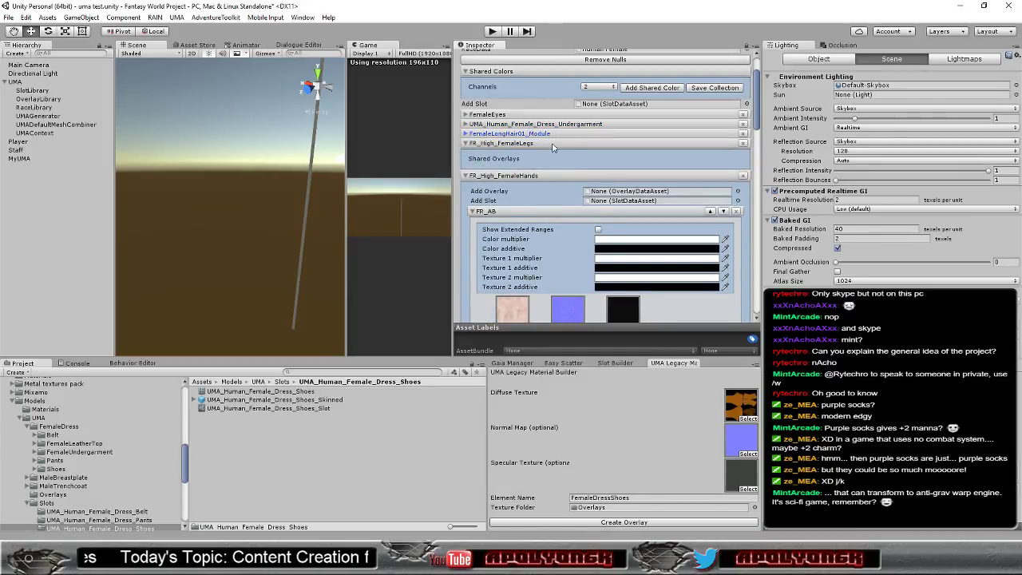
click(743, 145)
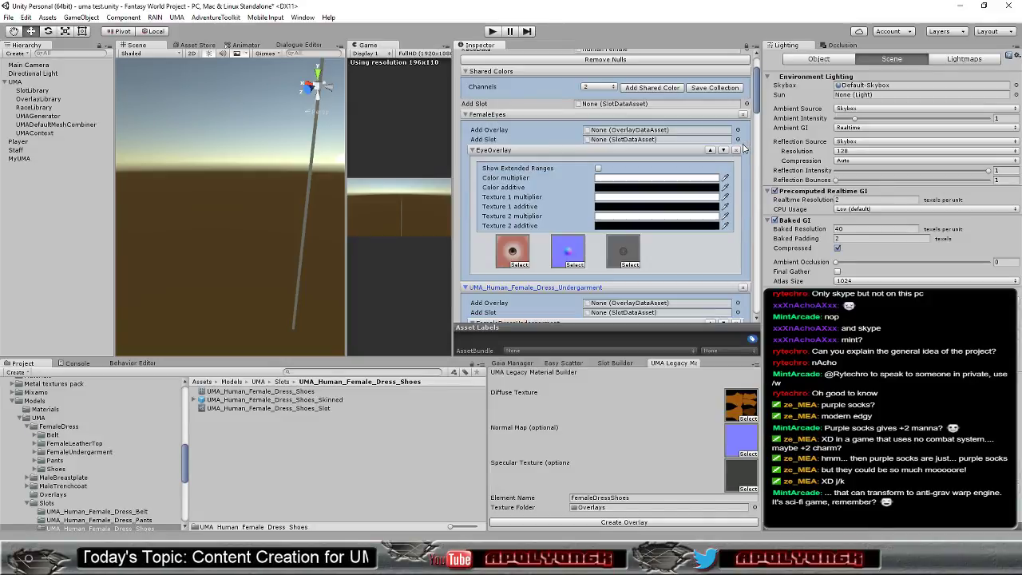
Step: Collapse all remaining MyUMA slots from FemaleEyes through FR_High_FemaleInnerMouth and run the scene to check the character
click(466, 115)
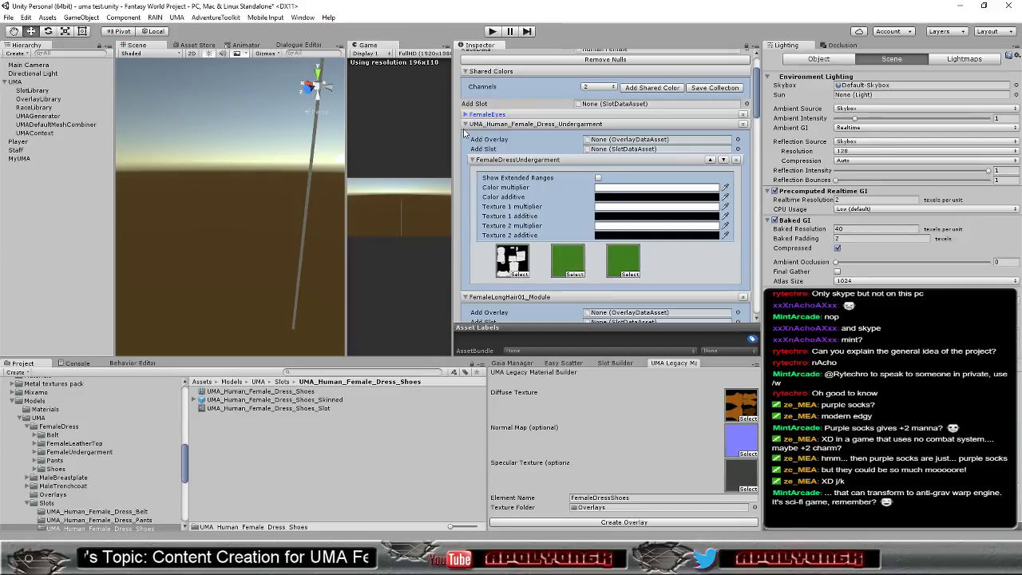
click(465, 124)
click(466, 134)
click(465, 144)
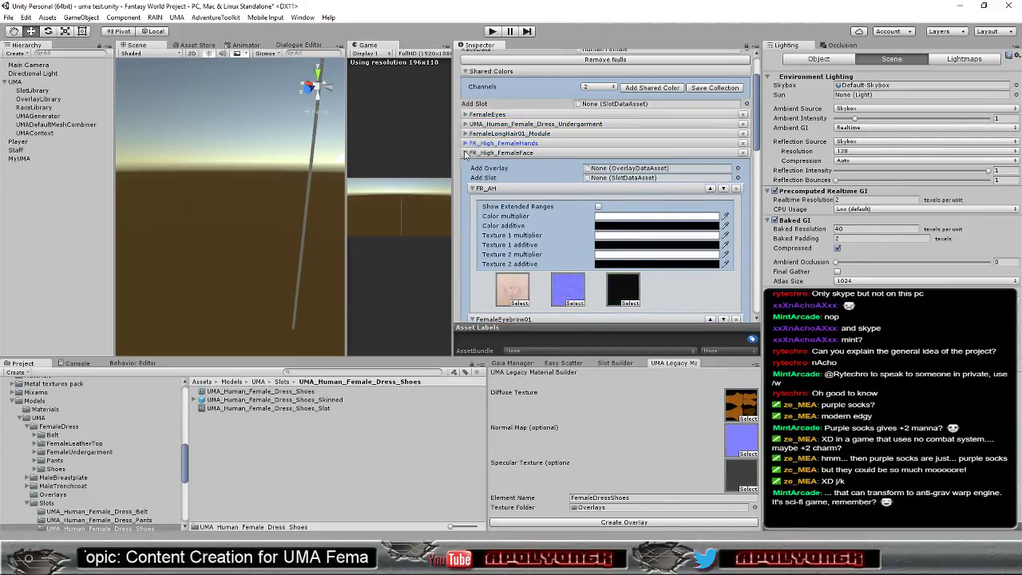
click(466, 153)
click(466, 163)
click(465, 172)
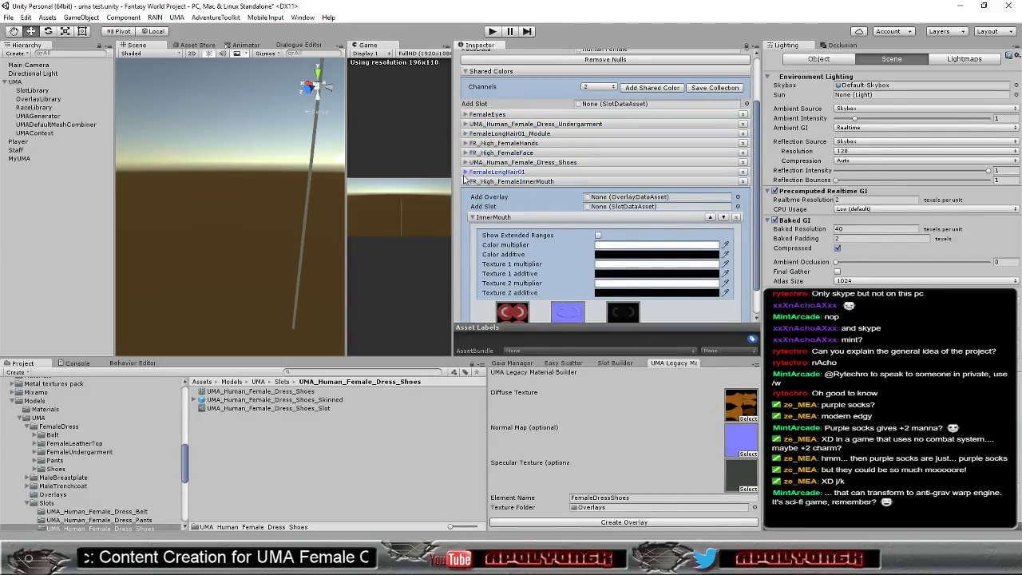
click(466, 181)
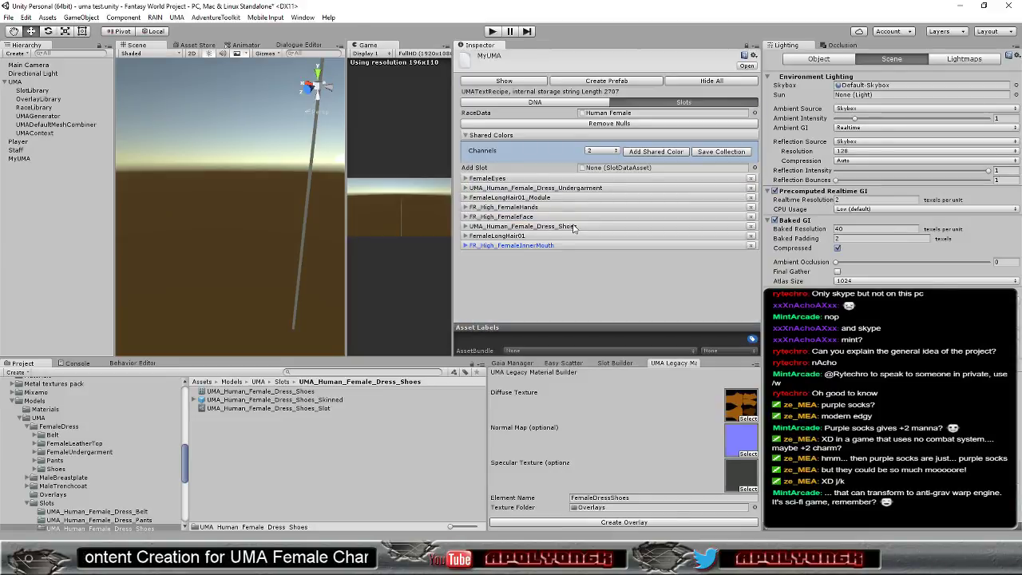
click(493, 31)
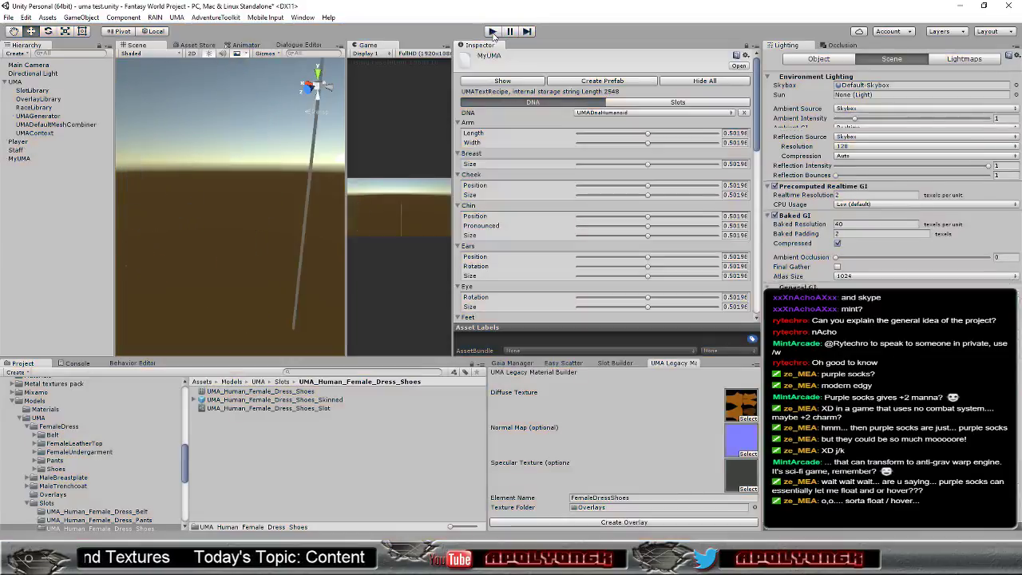
Step: Show the MyUMA recipe's slots again and collapse them all, from FemaleLongHair01_Module through FR_High_FemaleInnerMouth
click(692, 103)
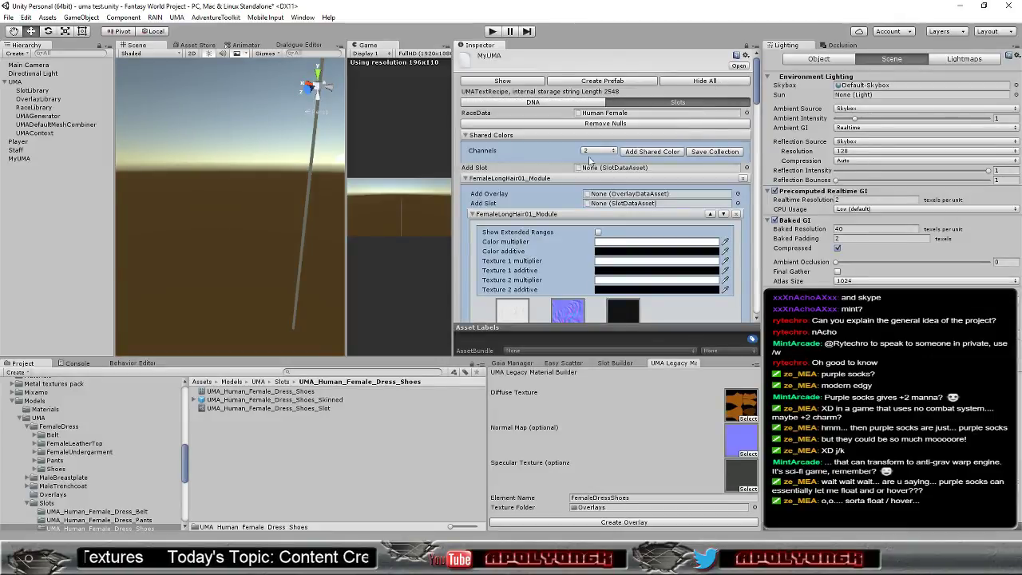
click(464, 178)
click(465, 188)
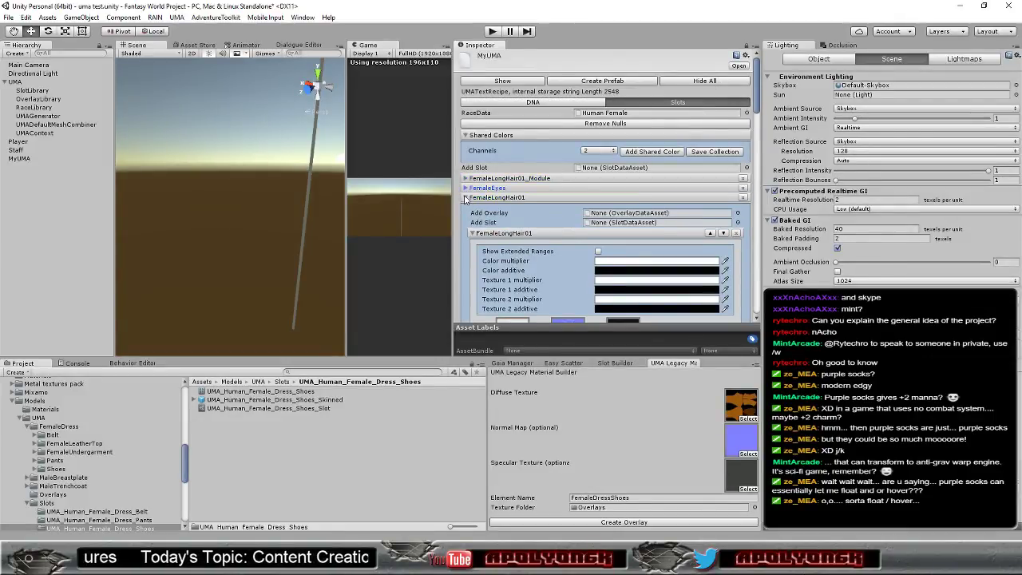
click(465, 197)
click(465, 207)
click(465, 216)
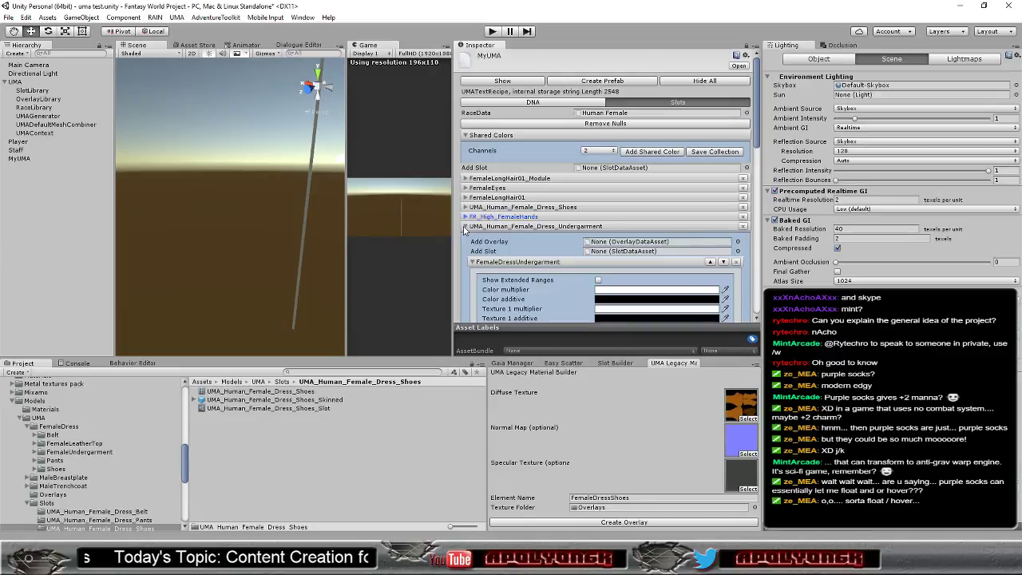
click(465, 226)
click(465, 235)
click(465, 245)
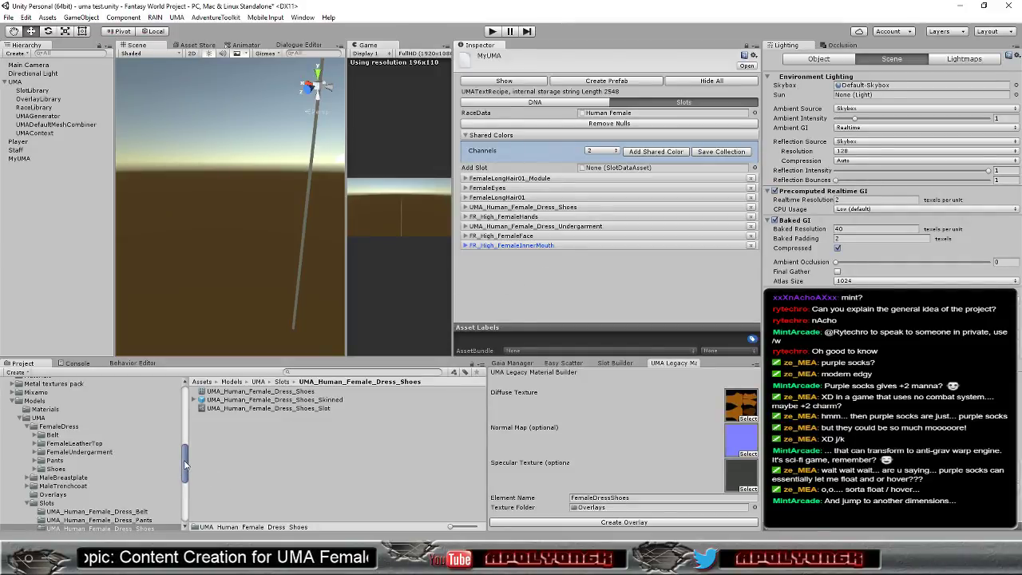
Step: Open the UMA_Human_Female_Dress_Pants folder among the project's UMA slot assets
drag(185, 463, 184, 473)
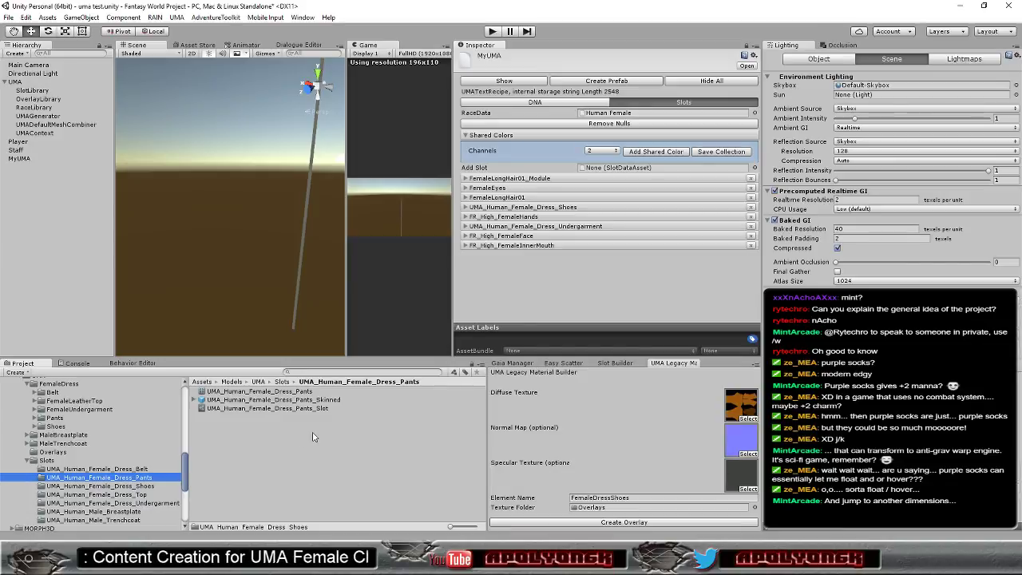